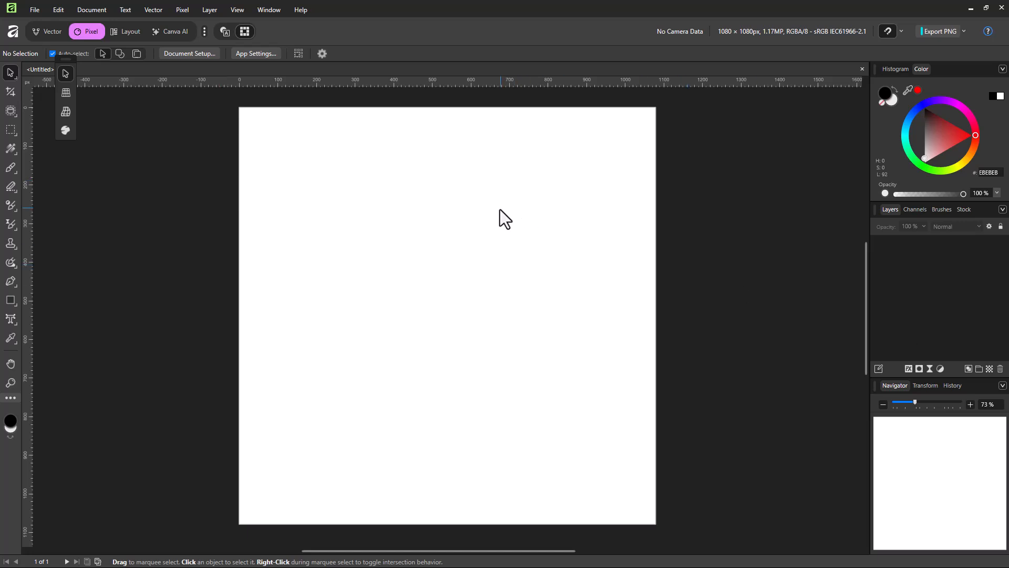
Switch to the Vector workspace and draw a five-pointed star about 494 by 437 px near the page centre
{"action": "left_click", "coordinate": [55, 32]}
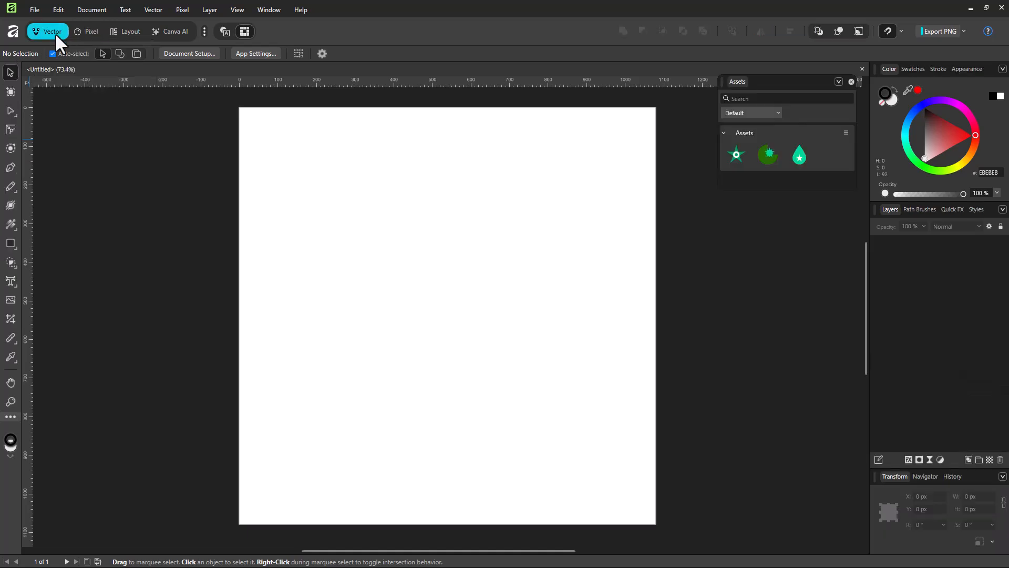
{"action": "left_click", "coordinate": [10, 241]}
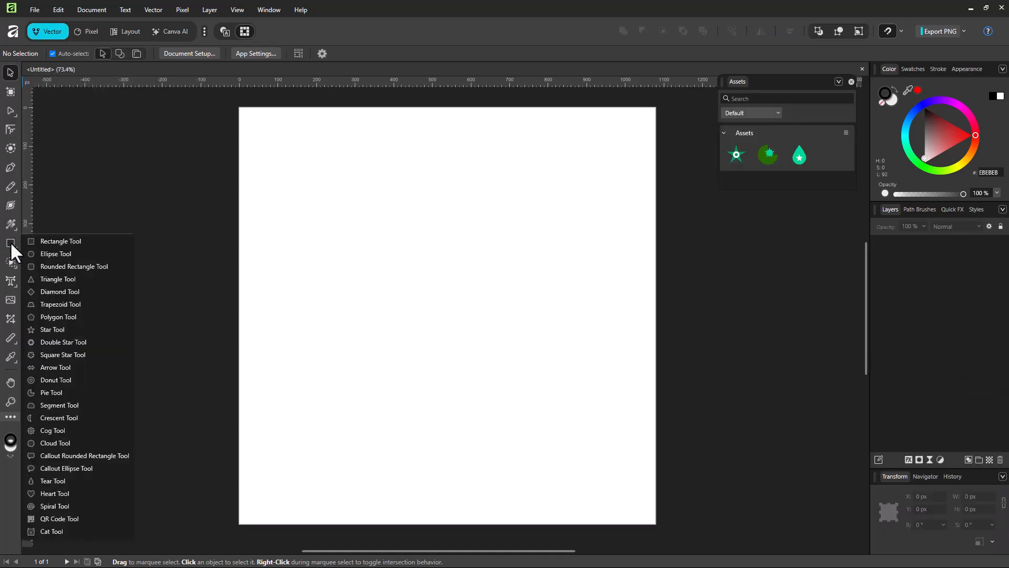
{"action": "left_click", "coordinate": [91, 329]}
{"action": "left_click_drag", "start_coordinate": [348, 217], "coordinate": [538, 387]}
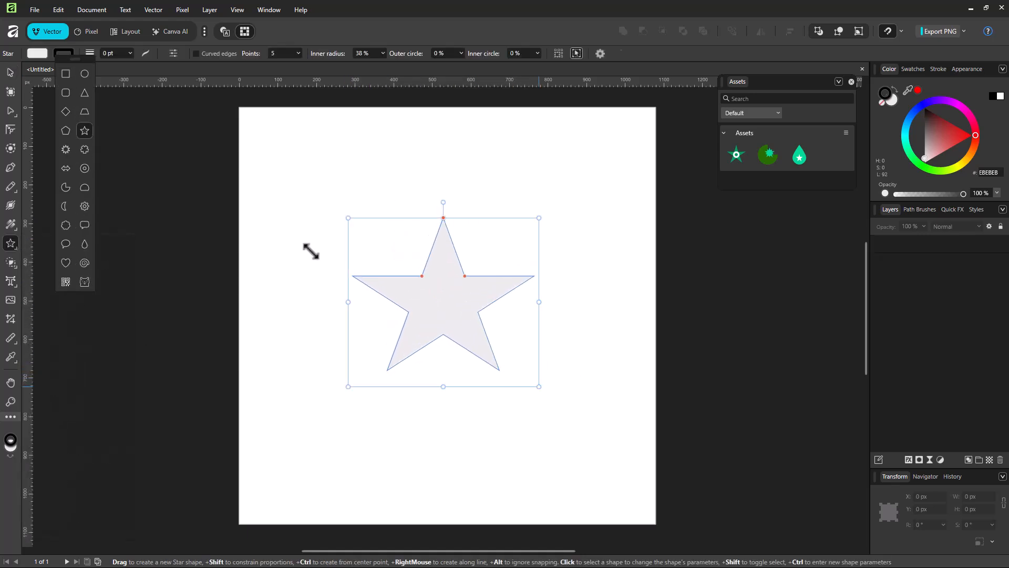
Fill the star with bright green (66FF1F) and move it to about X 250 px, Y 277 px
{"action": "left_click", "coordinate": [40, 51]}
{"action": "mouse_move", "coordinate": [51, 134]}
{"action": "left_mouse_down"}
{"action": "mouse_move", "coordinate": [56, 151]}
{"action": "mouse_move", "coordinate": [66, 147]}
{"action": "left_mouse_up"}
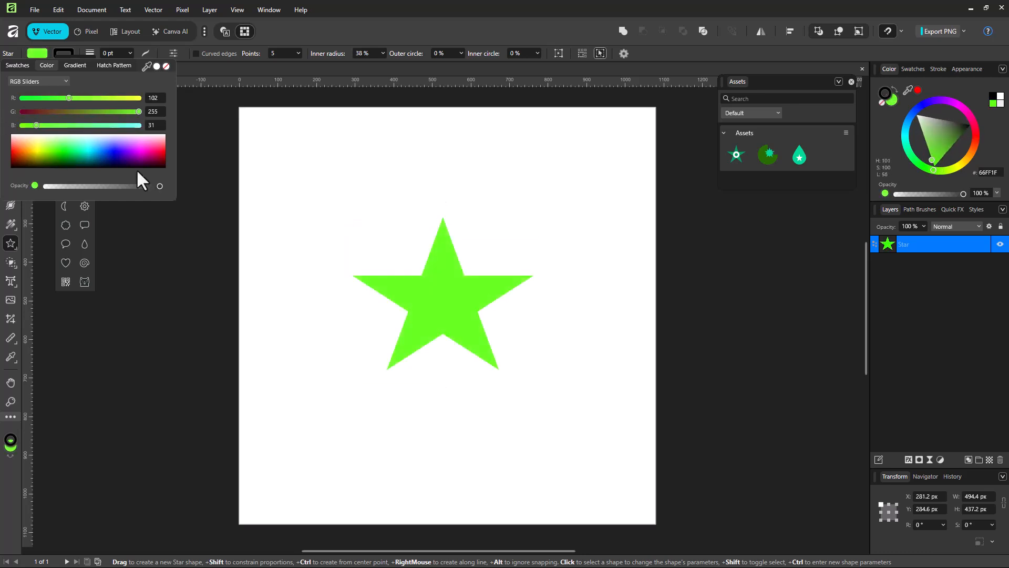
{"action": "left_click", "coordinate": [423, 283]}
{"action": "key", "text": "v"}
{"action": "left_click", "coordinate": [449, 302]}
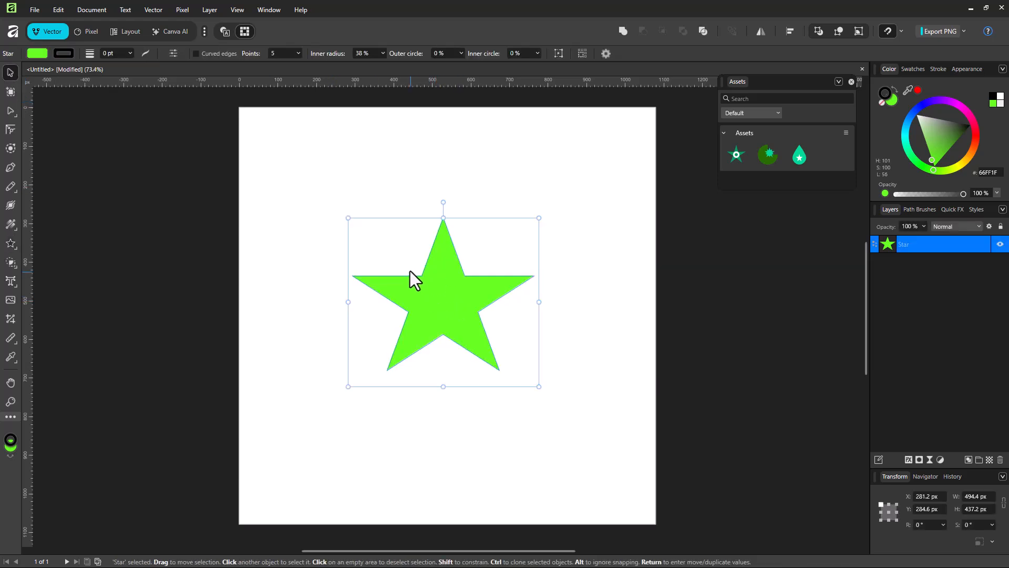
{"action": "left_click_drag", "start_coordinate": [409, 227], "coordinate": [414, 257]}
Open the star's layer effects and enable Bevel / Emboss with a radius of 29.8 px
{"action": "left_click", "coordinate": [209, 10]}
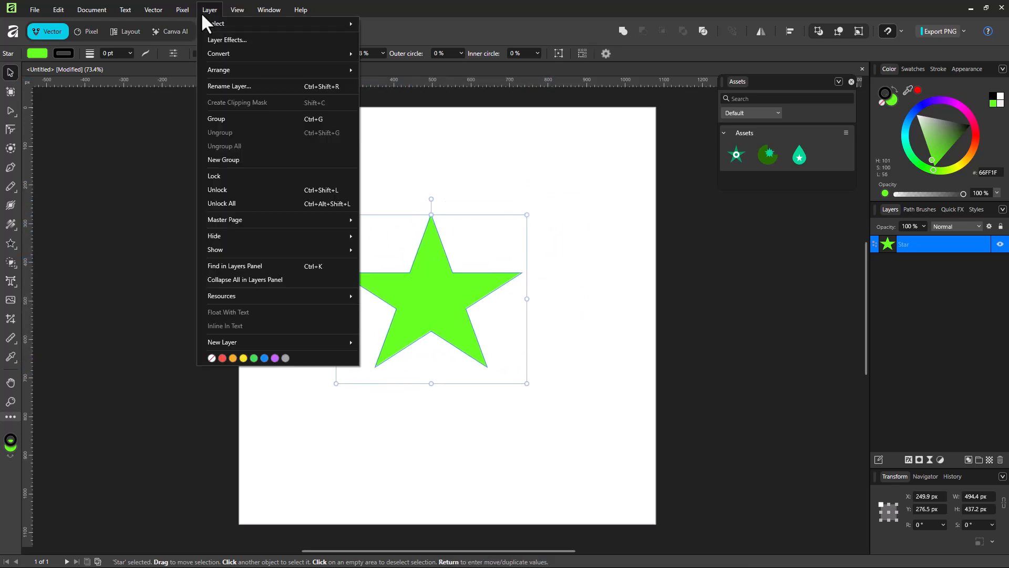
{"action": "left_click", "coordinate": [224, 40]}
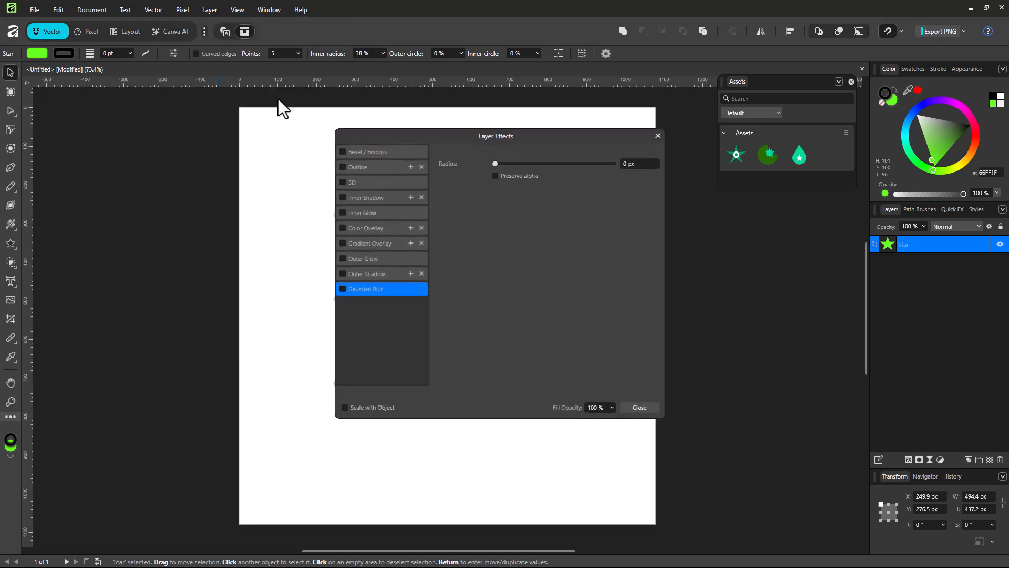
{"action": "left_click_drag", "start_coordinate": [395, 143], "coordinate": [635, 175]}
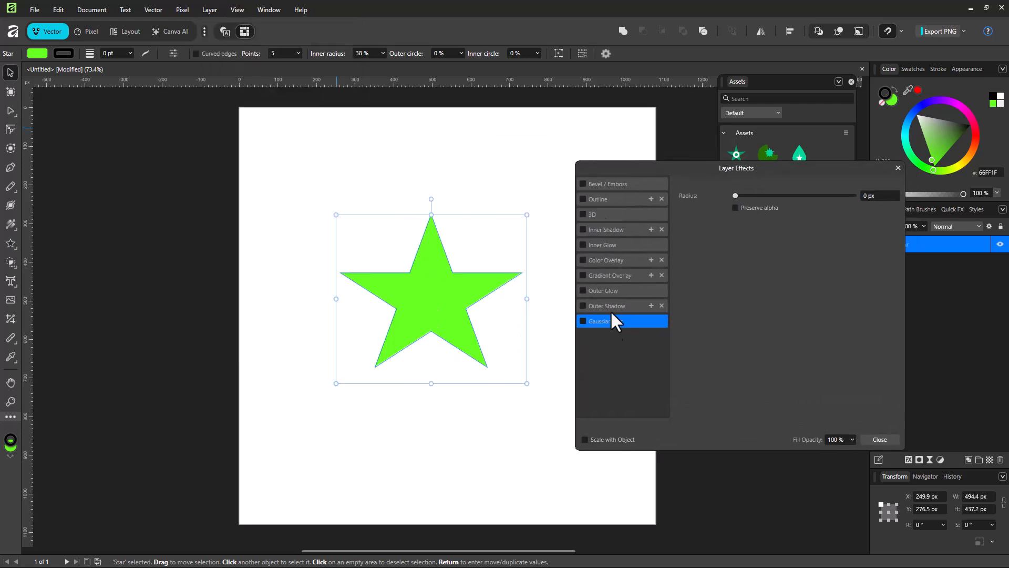
{"action": "left_click", "coordinate": [582, 184]}
{"action": "left_click", "coordinate": [623, 184]}
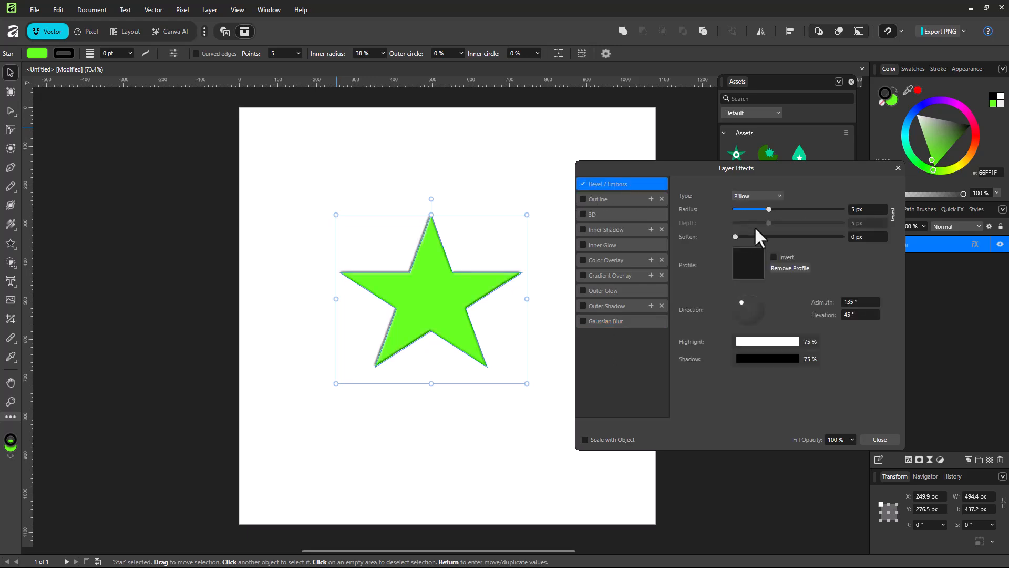
{"action": "left_click", "coordinate": [539, 189]}
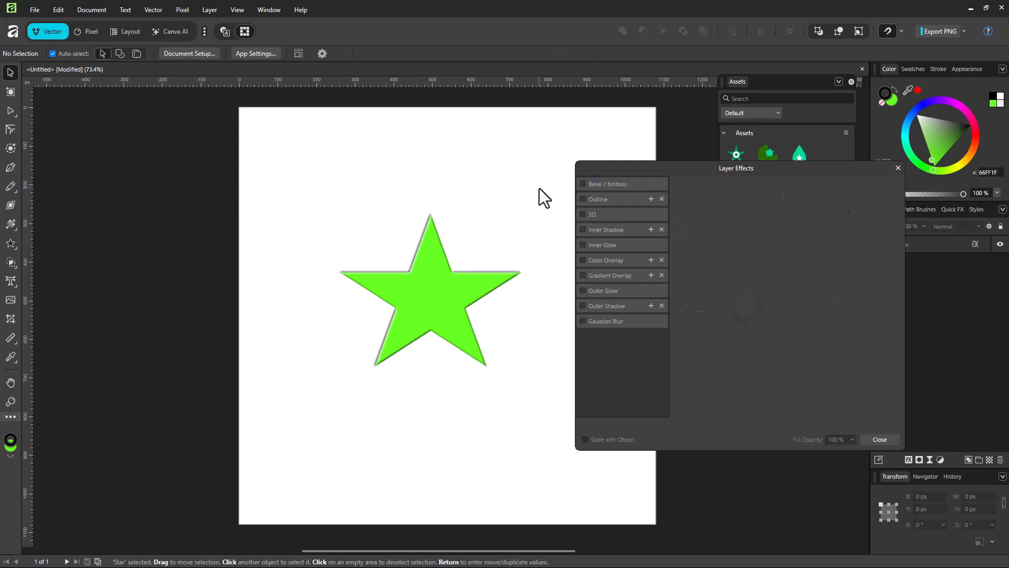
{"action": "left_click", "coordinate": [426, 279]}
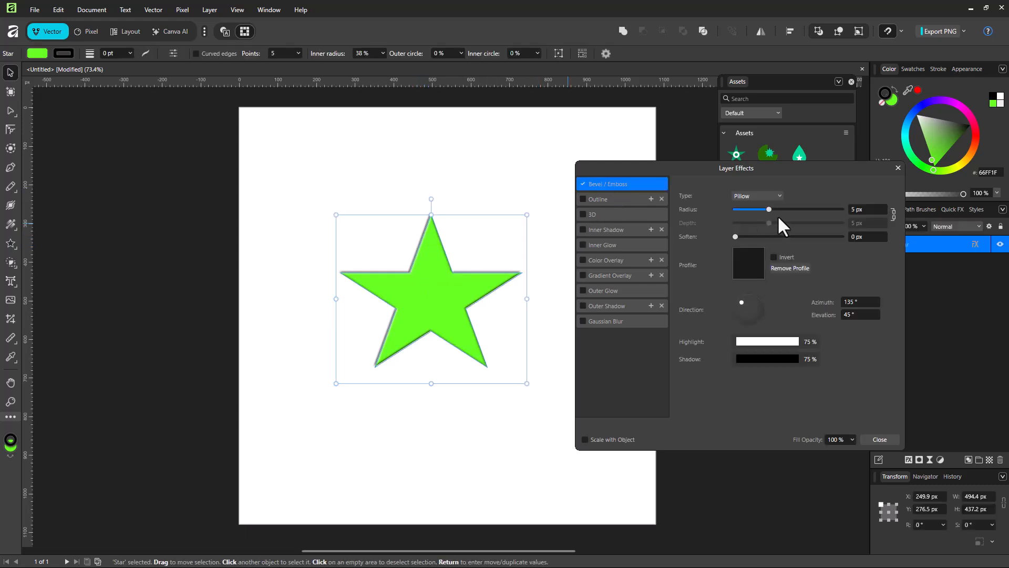
{"action": "left_click_drag", "start_coordinate": [770, 209], "coordinate": [804, 212]}
Try the Outer, Inner and Emboss bevel types on the star and return to Pillow
{"action": "left_click", "coordinate": [769, 197]}
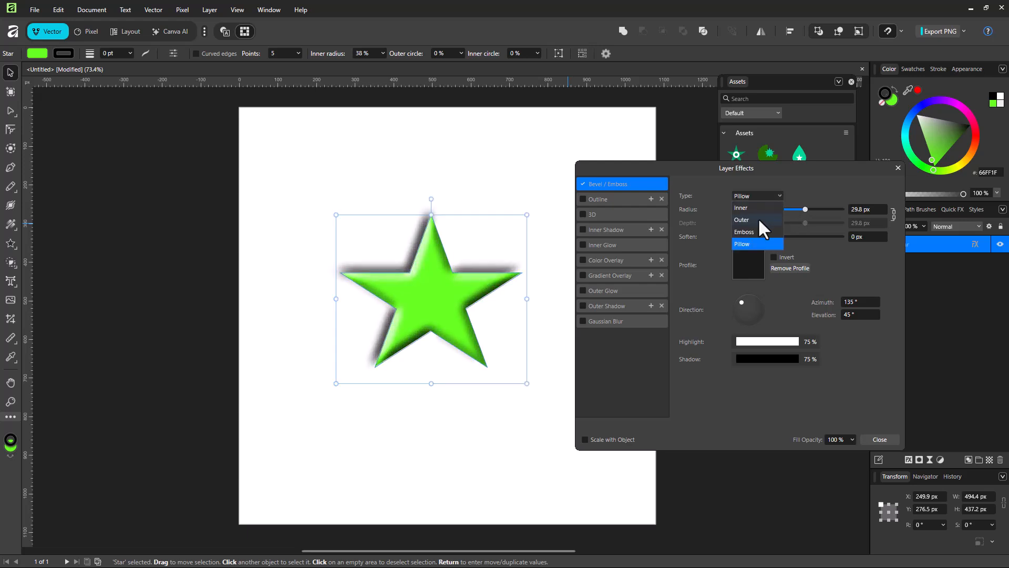
{"action": "left_click", "coordinate": [759, 219]}
{"action": "left_click", "coordinate": [764, 197]}
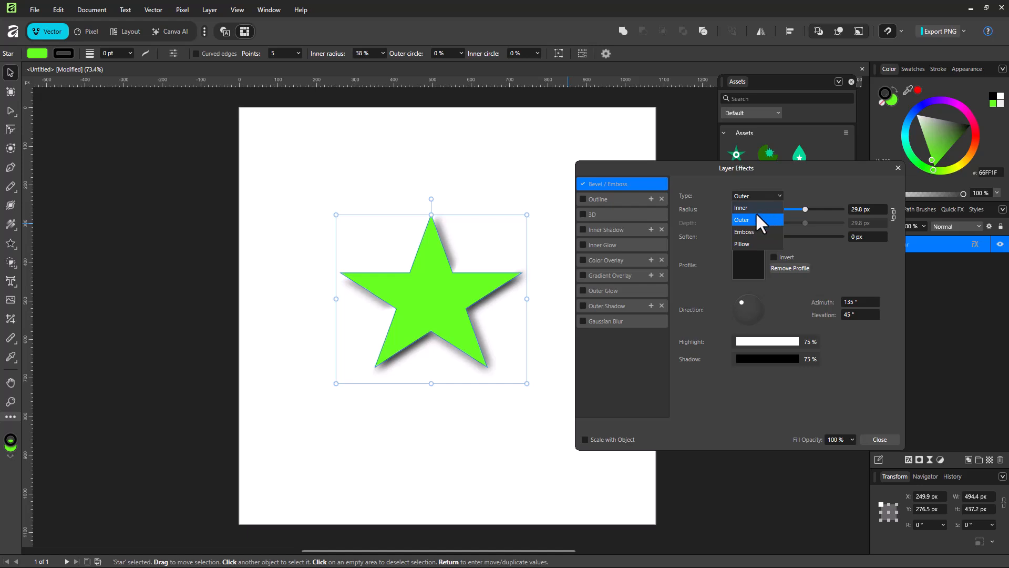
{"action": "left_click", "coordinate": [757, 207]}
{"action": "left_click", "coordinate": [760, 197]}
{"action": "left_click", "coordinate": [756, 232]}
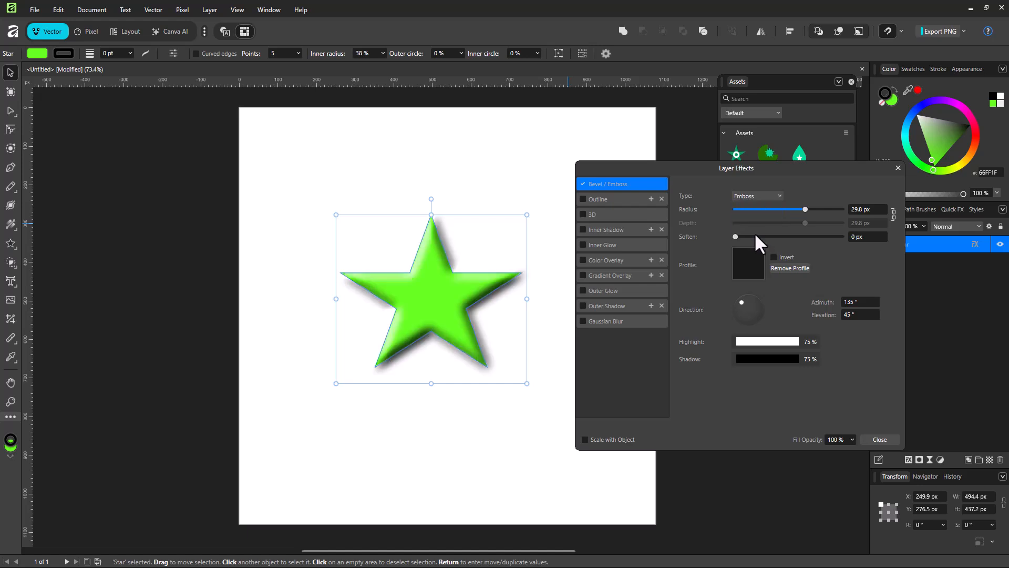
{"action": "left_click", "coordinate": [755, 201]}
{"action": "left_click", "coordinate": [755, 219]}
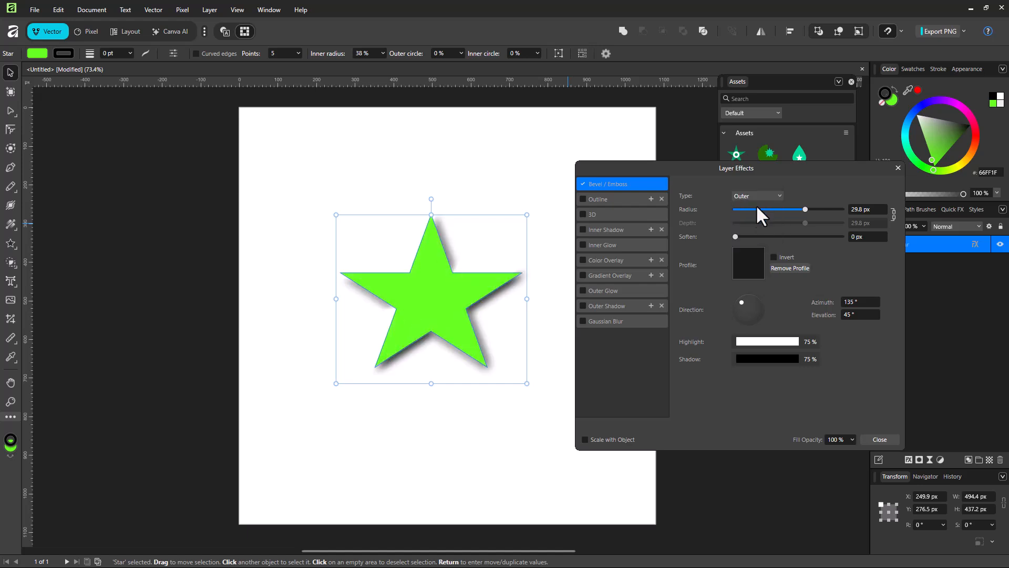
{"action": "left_click", "coordinate": [759, 195]}
{"action": "left_click", "coordinate": [748, 243]}
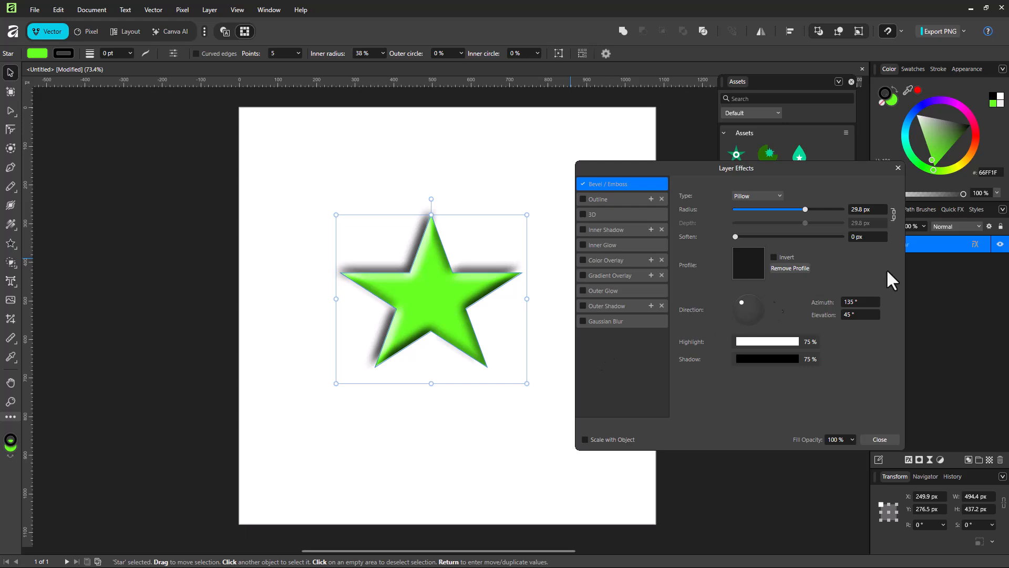
Set the bevel's radius to 35.4 px, soften to 11.1 px, and light direction to azimuth -52.6° and elevation 67.1°, leaving Invert off
{"action": "mouse_move", "coordinate": [807, 209]}
{"action": "left_mouse_down"}
{"action": "mouse_move", "coordinate": [784, 210]}
{"action": "mouse_move", "coordinate": [812, 210]}
{"action": "left_mouse_up"}
{"action": "left_click_drag", "start_coordinate": [736, 237], "coordinate": [795, 237]}
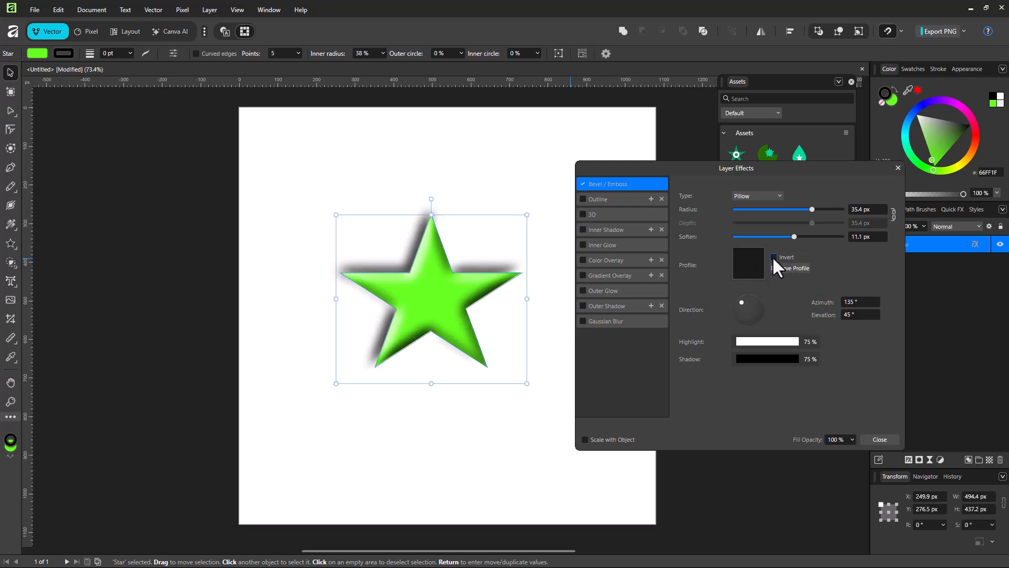
{"action": "left_click", "coordinate": [773, 257]}
{"action": "left_click", "coordinate": [773, 257]}
{"action": "mouse_move", "coordinate": [737, 306]}
{"action": "left_mouse_down"}
{"action": "mouse_move", "coordinate": [756, 294]}
{"action": "mouse_move", "coordinate": [757, 336]}
{"action": "mouse_move", "coordinate": [730, 303]}
{"action": "mouse_move", "coordinate": [752, 313]}
{"action": "left_mouse_up"}
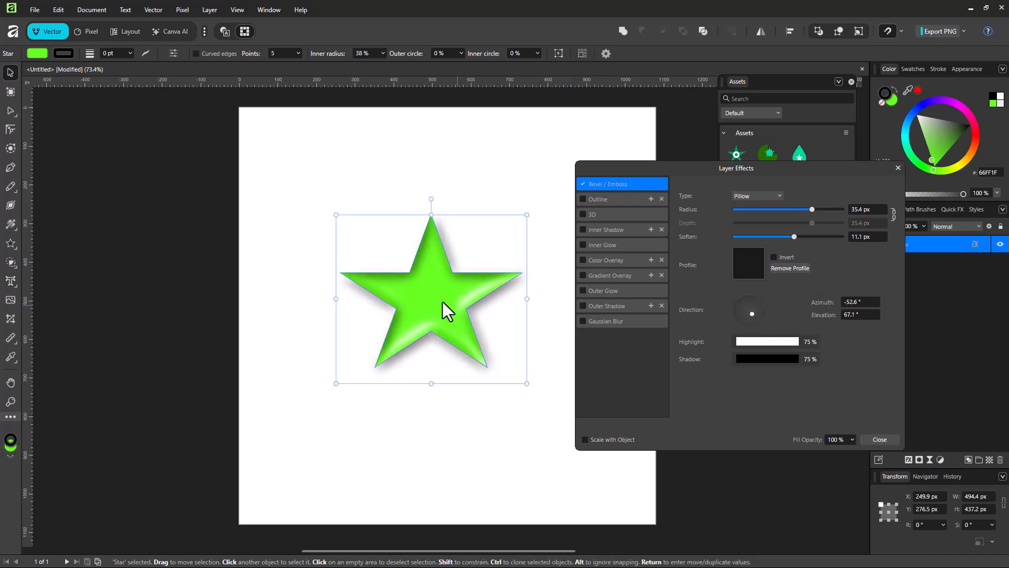
Set the bevel's highlight color to light yellow-green (RGB 192, 255, 93) and its shadow color to dark blue
{"action": "left_click", "coordinate": [795, 340]}
{"action": "left_click", "coordinate": [790, 374]}
{"action": "mouse_move", "coordinate": [759, 452]}
{"action": "left_mouse_down"}
{"action": "mouse_move", "coordinate": [749, 456]}
{"action": "mouse_move", "coordinate": [756, 450]}
{"action": "left_mouse_up"}
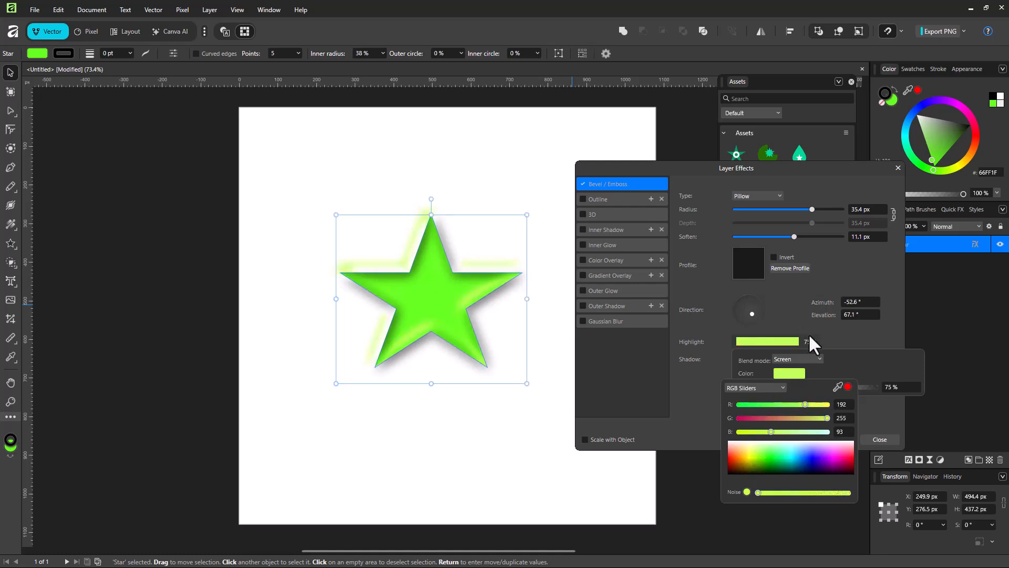
{"action": "left_click", "coordinate": [798, 278]}
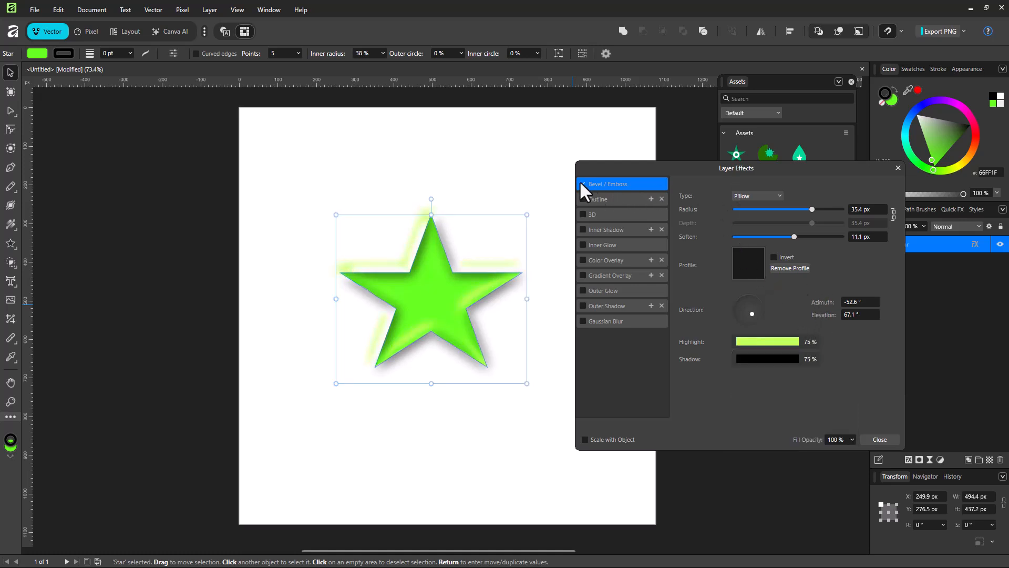
{"action": "left_click", "coordinate": [752, 359]}
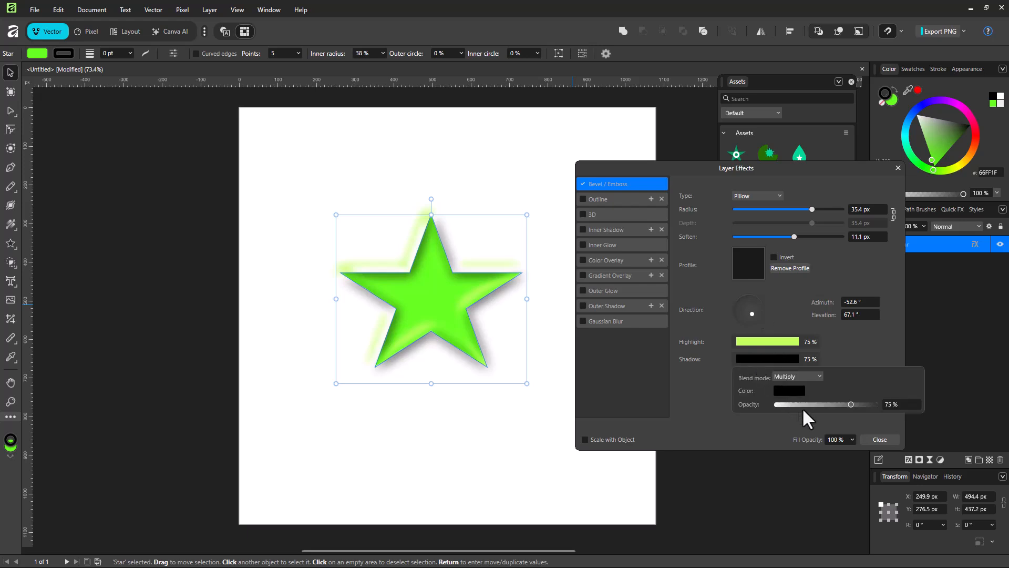
{"action": "left_click", "coordinate": [790, 392]}
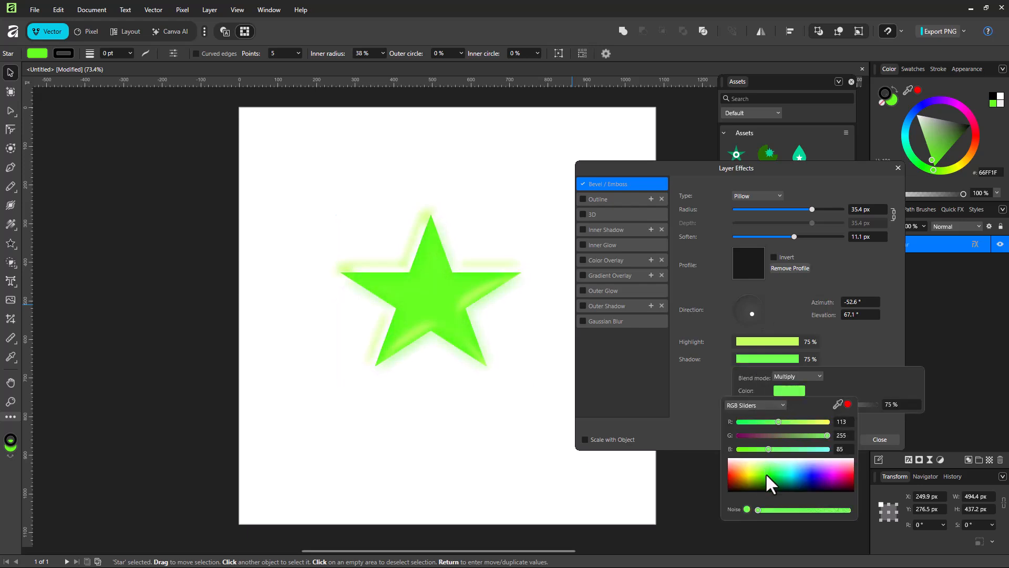
{"action": "left_click", "coordinate": [796, 491]}
{"action": "left_click", "coordinate": [810, 276]}
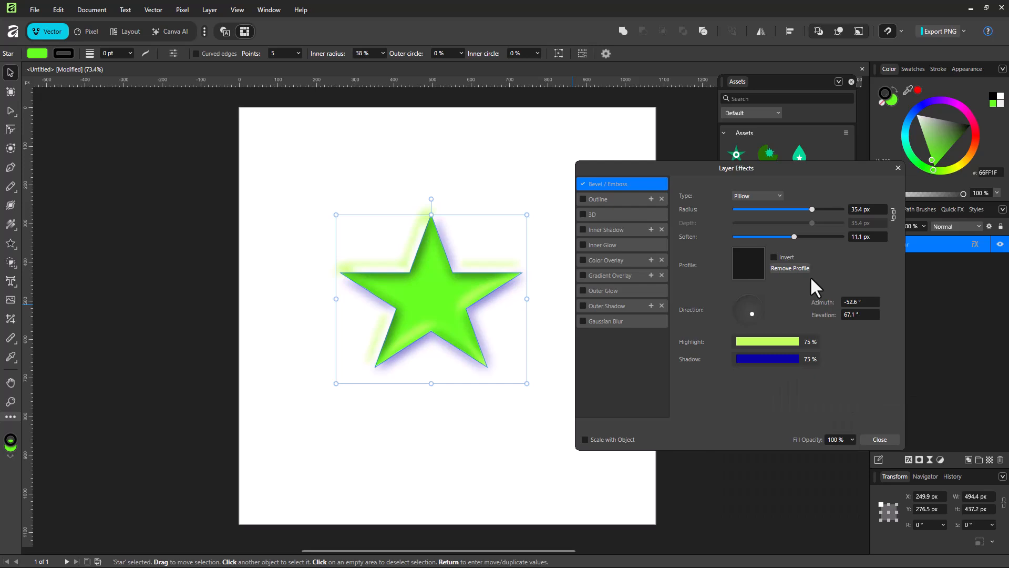
Enable the Outline effect with a 30.9 px radius, trying Center and Inside alignment before returning to Outside
{"action": "left_click", "coordinate": [582, 199]}
{"action": "left_click_drag", "start_coordinate": [736, 223], "coordinate": [815, 223]}
{"action": "left_click", "coordinate": [780, 236]}
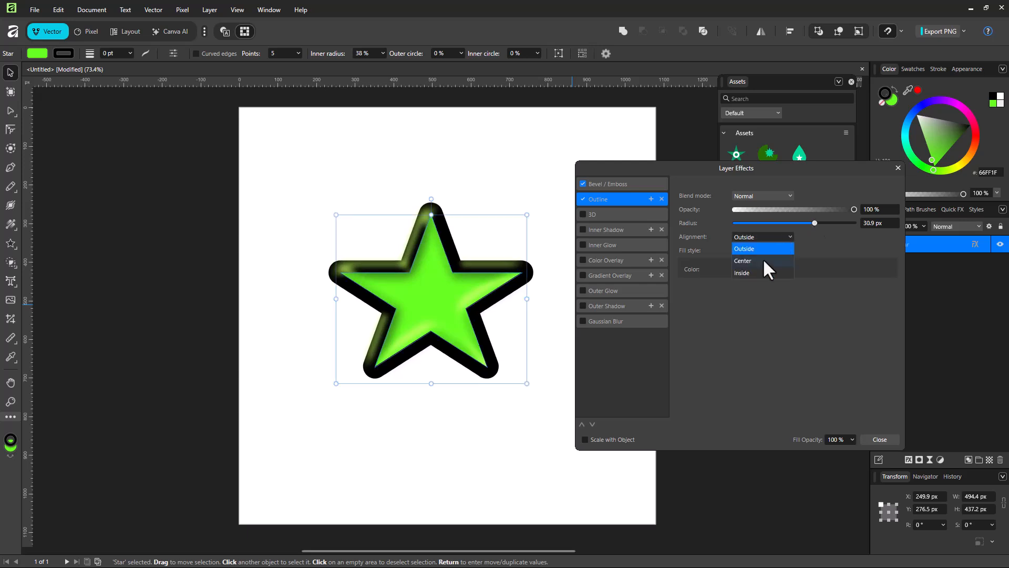
{"action": "left_click", "coordinate": [762, 257]}
{"action": "left_click", "coordinate": [762, 233]}
{"action": "left_click", "coordinate": [755, 258]}
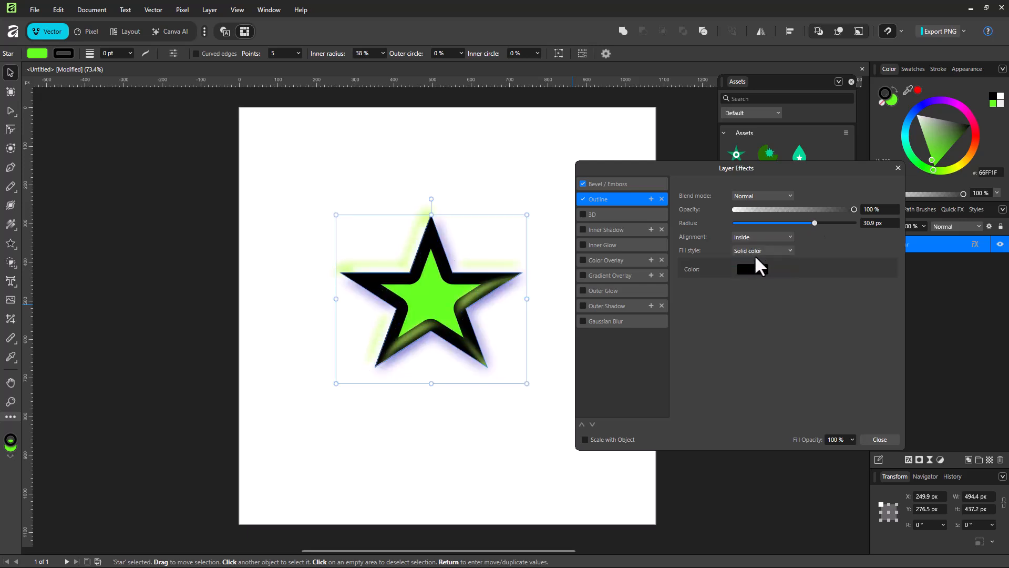
{"action": "left_click", "coordinate": [765, 235]}
{"action": "left_click", "coordinate": [761, 251]}
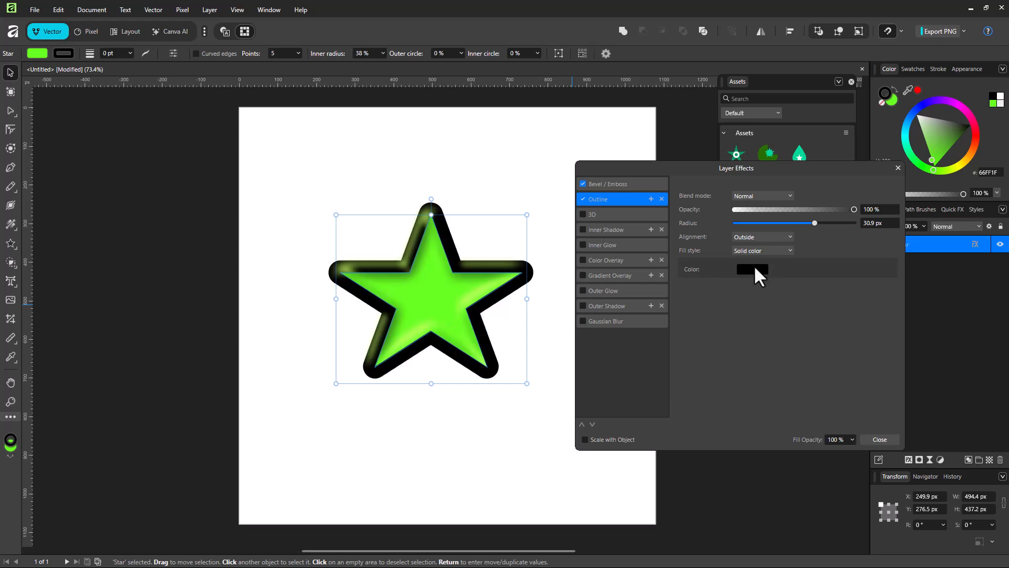
Set the outline to a very dark green solid color (RGB 1, 39, 0) at 100% opacity
{"action": "mouse_move", "coordinate": [855, 209]}
{"action": "left_mouse_down"}
{"action": "mouse_move", "coordinate": [794, 211]}
{"action": "mouse_move", "coordinate": [868, 211]}
{"action": "left_mouse_up"}
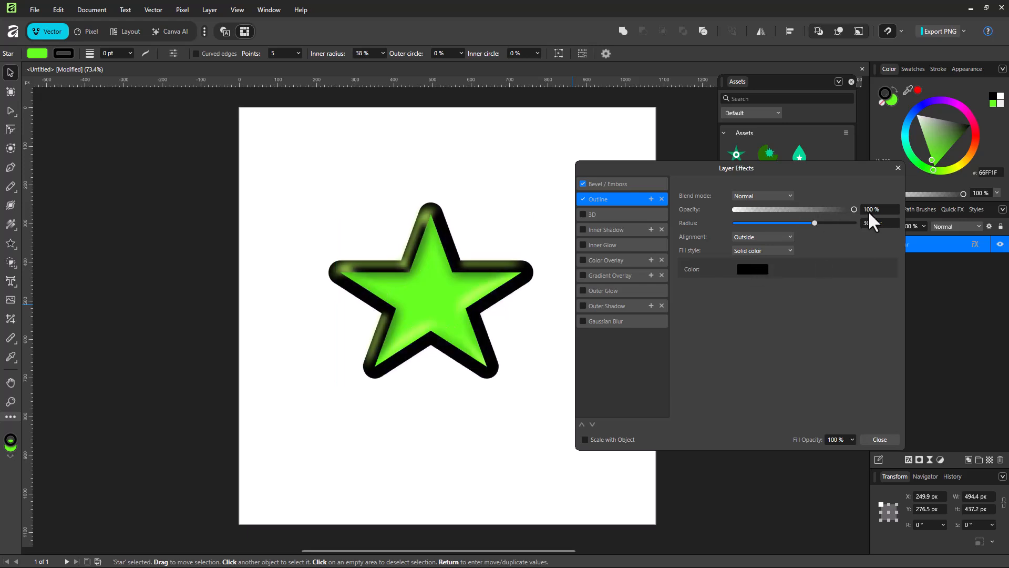
{"action": "left_click", "coordinate": [751, 264]}
{"action": "left_click_drag", "start_coordinate": [715, 352], "coordinate": [732, 369]}
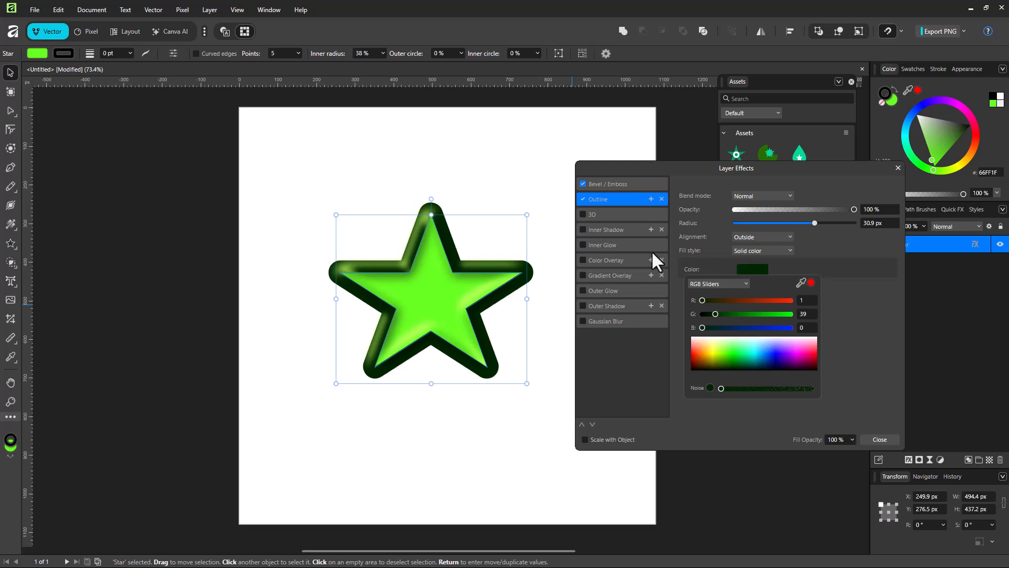
Enable the 3D effect with radius 32 px, soften 8.8 px, diffuse 77%, specular 70%, shininess 61%, ambient 25%, light azimuth 13.6° and elevation 57.2°
{"action": "left_click", "coordinate": [583, 214]}
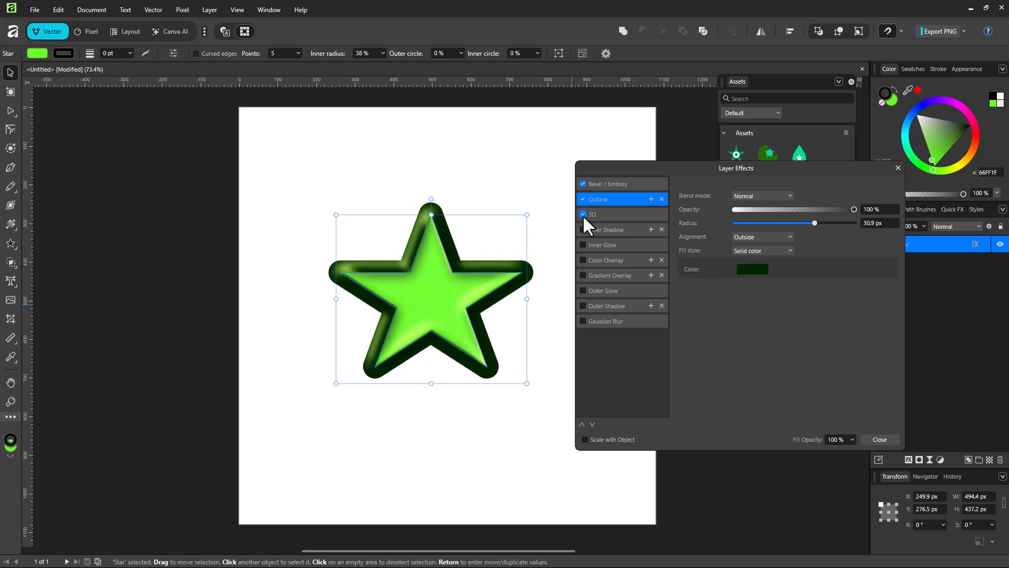
{"action": "left_click", "coordinate": [592, 214]}
{"action": "left_click_drag", "start_coordinate": [765, 194], "coordinate": [808, 196]}
{"action": "left_click_drag", "start_coordinate": [735, 223], "coordinate": [781, 224]}
{"action": "mouse_move", "coordinate": [841, 293]}
{"action": "left_mouse_down"}
{"action": "mouse_move", "coordinate": [780, 293]}
{"action": "mouse_move", "coordinate": [817, 293]}
{"action": "mouse_move", "coordinate": [809, 306]}
{"action": "left_mouse_up"}
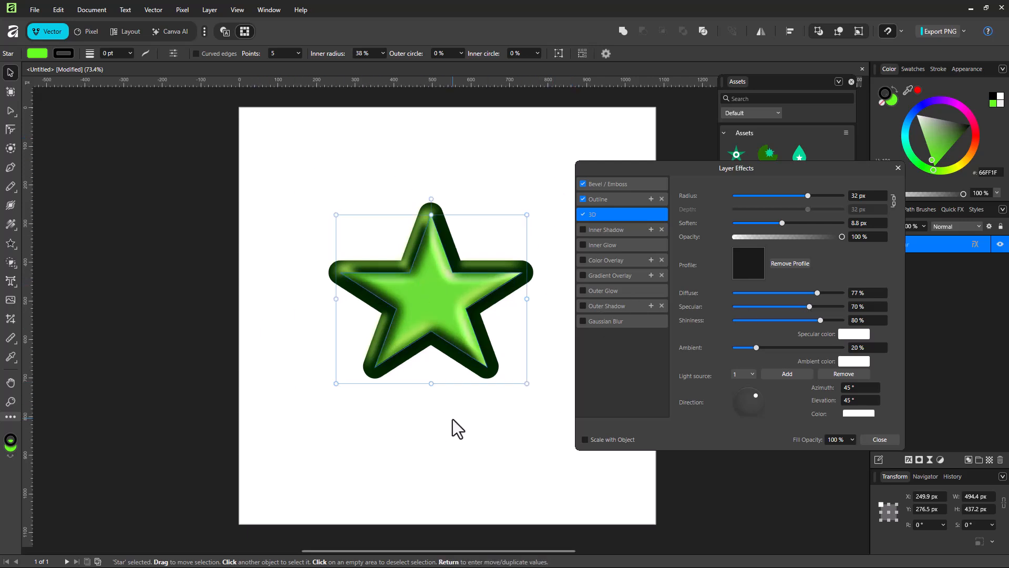
{"action": "mouse_move", "coordinate": [818, 320]}
{"action": "left_mouse_down"}
{"action": "mouse_move", "coordinate": [731, 325]}
{"action": "mouse_move", "coordinate": [876, 322]}
{"action": "mouse_move", "coordinate": [788, 325]}
{"action": "mouse_move", "coordinate": [800, 325]}
{"action": "mouse_move", "coordinate": [758, 348]}
{"action": "mouse_move", "coordinate": [791, 348]}
{"action": "mouse_move", "coordinate": [762, 348]}
{"action": "left_mouse_up"}
{"action": "left_click_drag", "start_coordinate": [755, 397], "coordinate": [755, 400]}
Set the 3D effect's ambient color to green and its specular color to light blue
{"action": "left_click", "coordinate": [857, 362]}
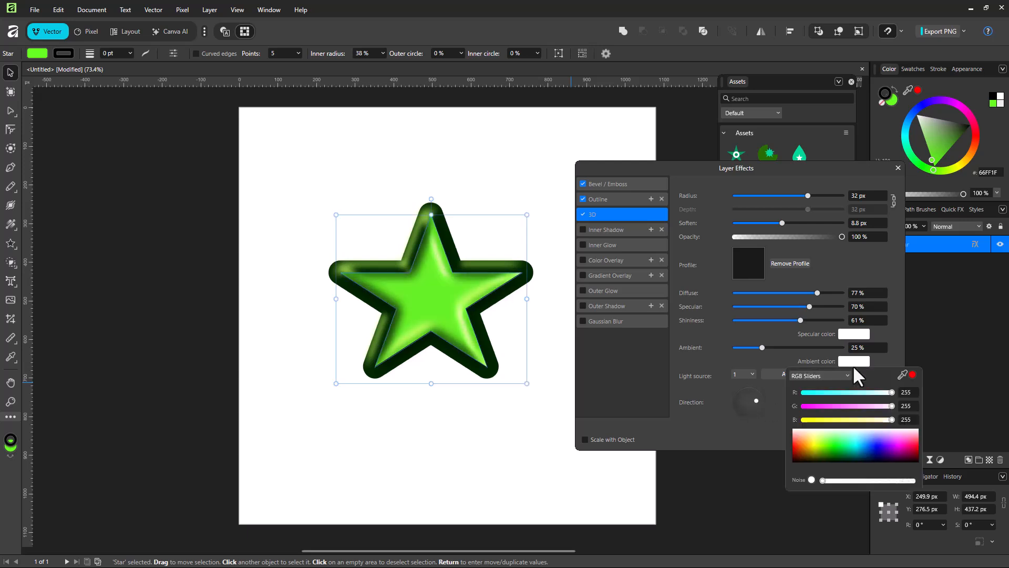
{"action": "mouse_move", "coordinate": [835, 430]}
{"action": "left_mouse_down"}
{"action": "mouse_move", "coordinate": [820, 463]}
{"action": "mouse_move", "coordinate": [828, 441]}
{"action": "left_mouse_up"}
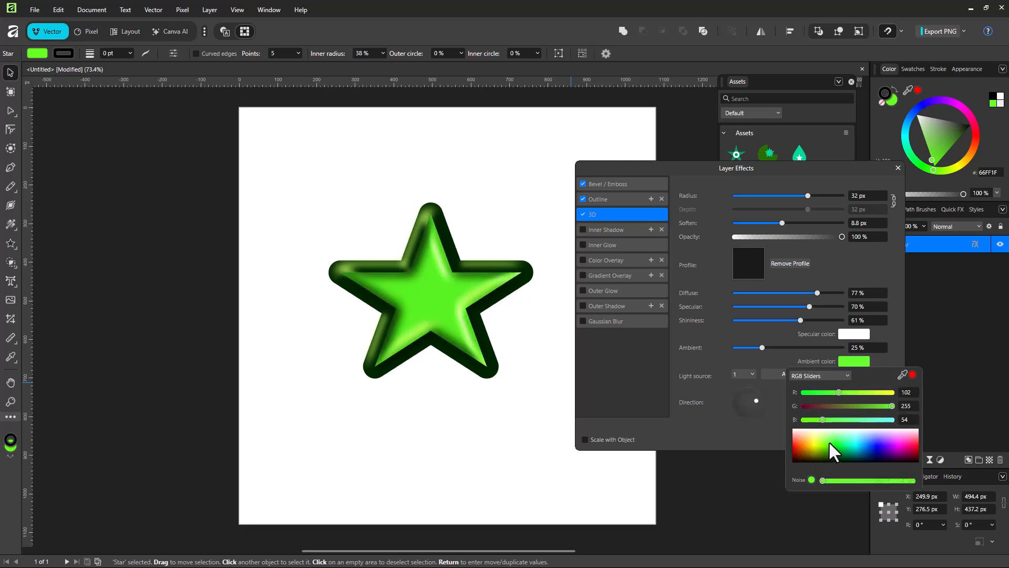
{"action": "left_click", "coordinate": [852, 337]}
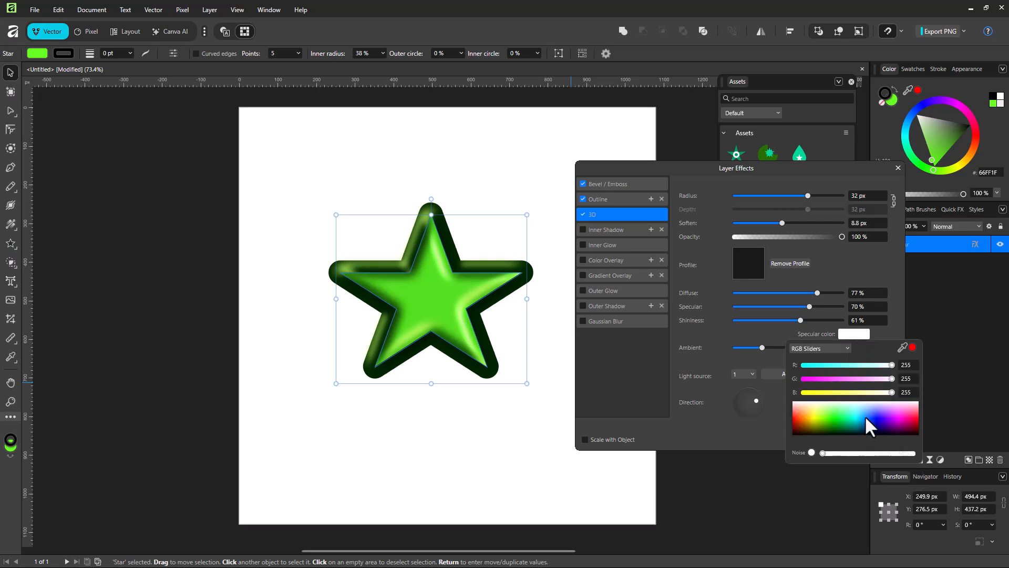
{"action": "left_click_drag", "start_coordinate": [858, 412], "coordinate": [860, 411]}
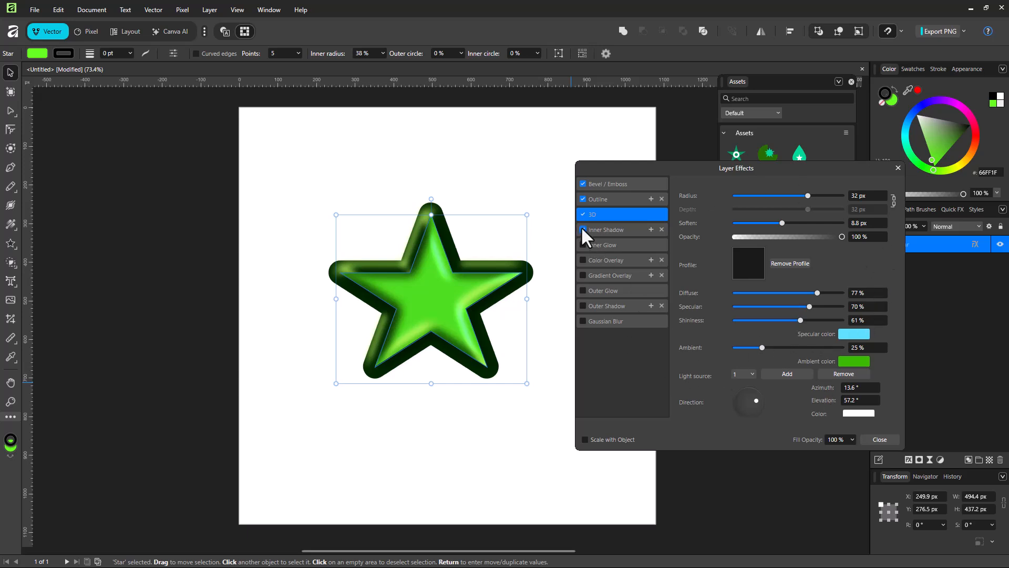
Enable the Inner Shadow effect with a 16.2 px radius, 46.8 px offset and dark blue color (RGB 27, 0, 193)
{"action": "left_click", "coordinate": [599, 229]}
{"action": "mouse_move", "coordinate": [736, 223]}
{"action": "left_mouse_down"}
{"action": "mouse_move", "coordinate": [794, 223]}
{"action": "mouse_move", "coordinate": [783, 237]}
{"action": "mouse_move", "coordinate": [836, 238]}
{"action": "left_mouse_up"}
{"action": "left_click", "coordinate": [754, 267]}
{"action": "mouse_move", "coordinate": [728, 357]}
{"action": "left_mouse_down"}
{"action": "mouse_move", "coordinate": [740, 347]}
{"action": "mouse_move", "coordinate": [771, 352]}
{"action": "mouse_move", "coordinate": [760, 329]}
{"action": "left_mouse_up"}
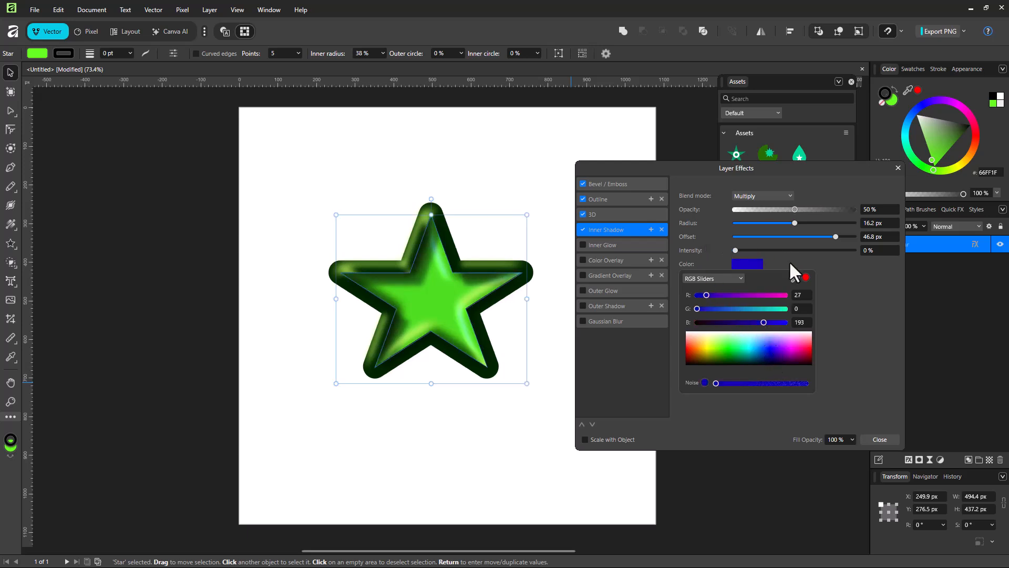
Set the Inner Shadow's blend mode to Linear Burn and enable Inner Glow with a 61.2 px radius
{"action": "left_click", "coordinate": [765, 198]}
{"action": "left_click", "coordinate": [765, 232]}
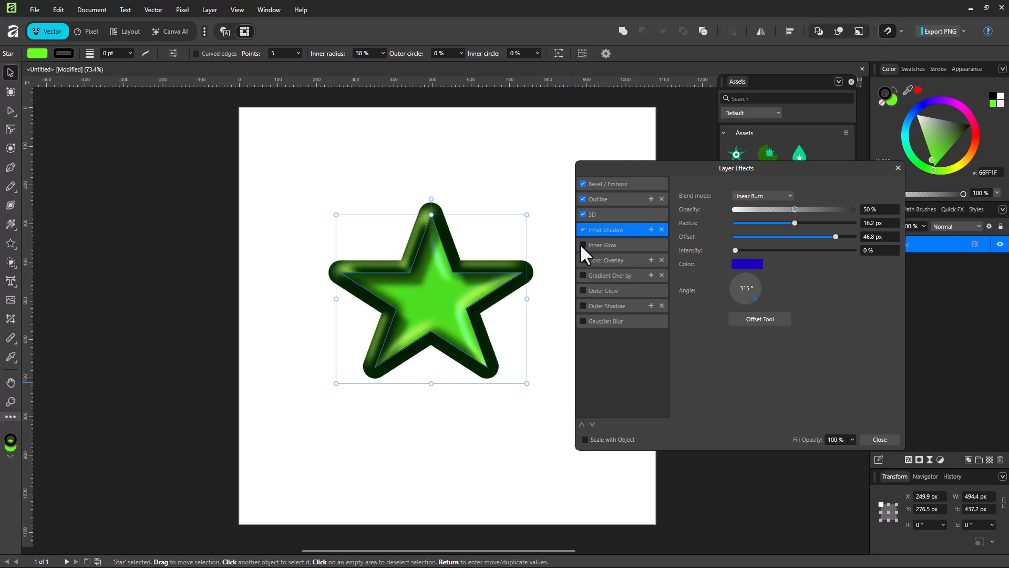
{"action": "left_click", "coordinate": [604, 245]}
{"action": "left_click_drag", "start_coordinate": [737, 223], "coordinate": [843, 223]}
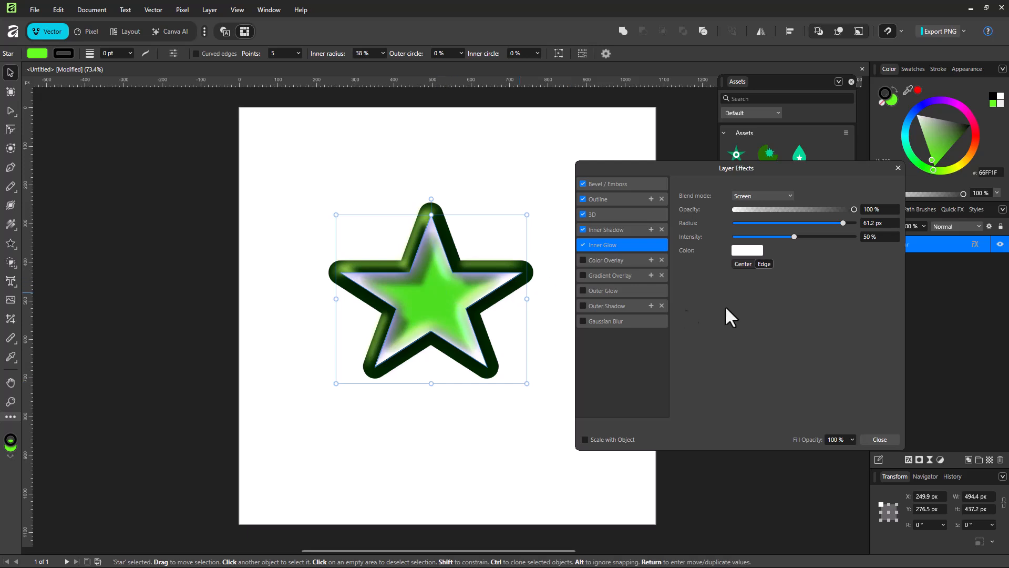
Enable the Color Overlay effect on the star and set its color to green
{"action": "left_click", "coordinate": [581, 260]}
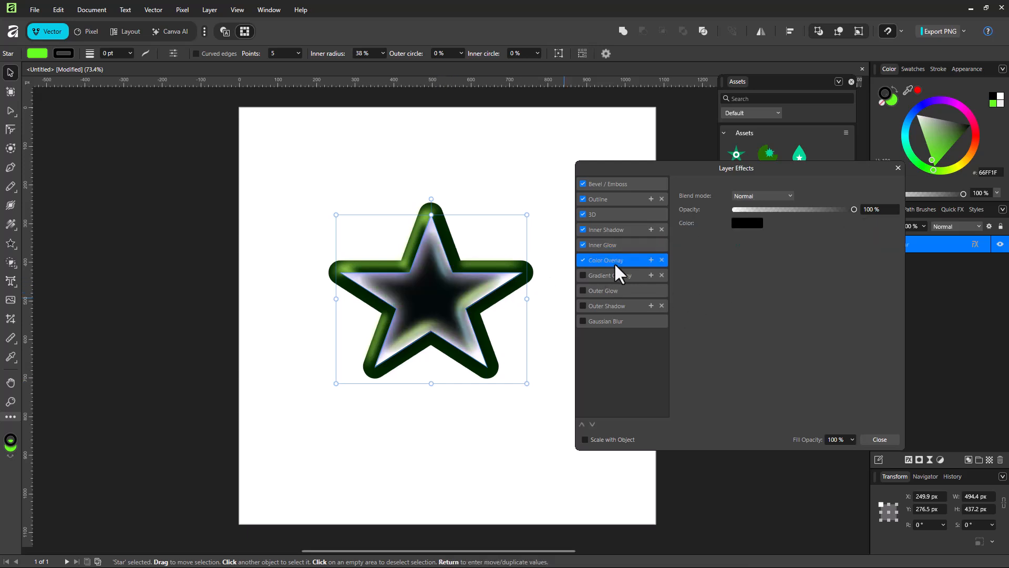
{"action": "left_click", "coordinate": [747, 223]}
{"action": "mouse_move", "coordinate": [730, 303]}
{"action": "left_mouse_down"}
{"action": "mouse_move", "coordinate": [725, 312]}
{"action": "mouse_move", "coordinate": [721, 295]}
{"action": "mouse_move", "coordinate": [716, 310]}
{"action": "left_mouse_up"}
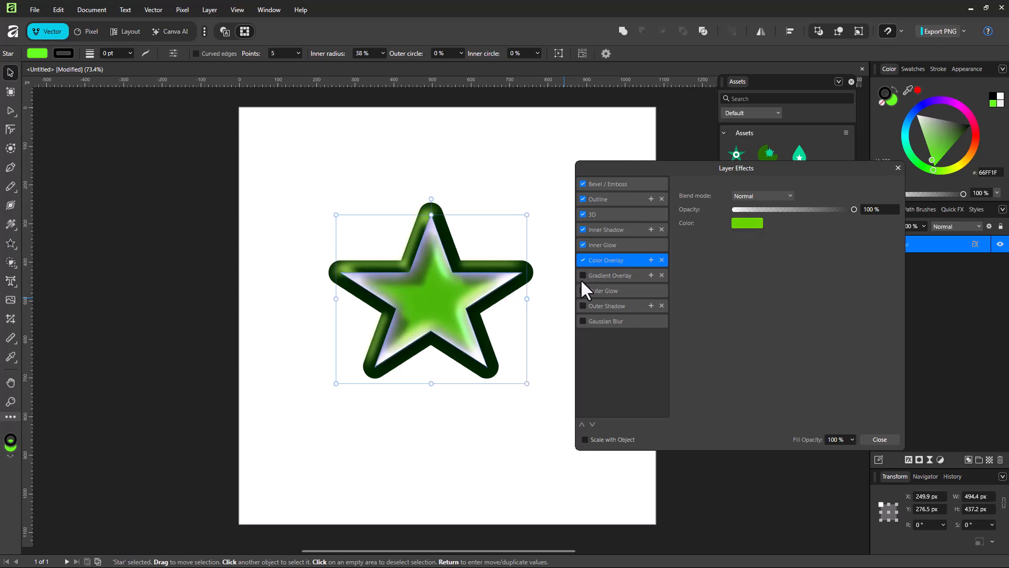
Enable Gradient Overlay and disable Color Overlay, Inner Glow, Inner Shadow, 3D, Outline and Bevel / Emboss
{"action": "left_click", "coordinate": [581, 275]}
{"action": "left_click", "coordinate": [583, 259]}
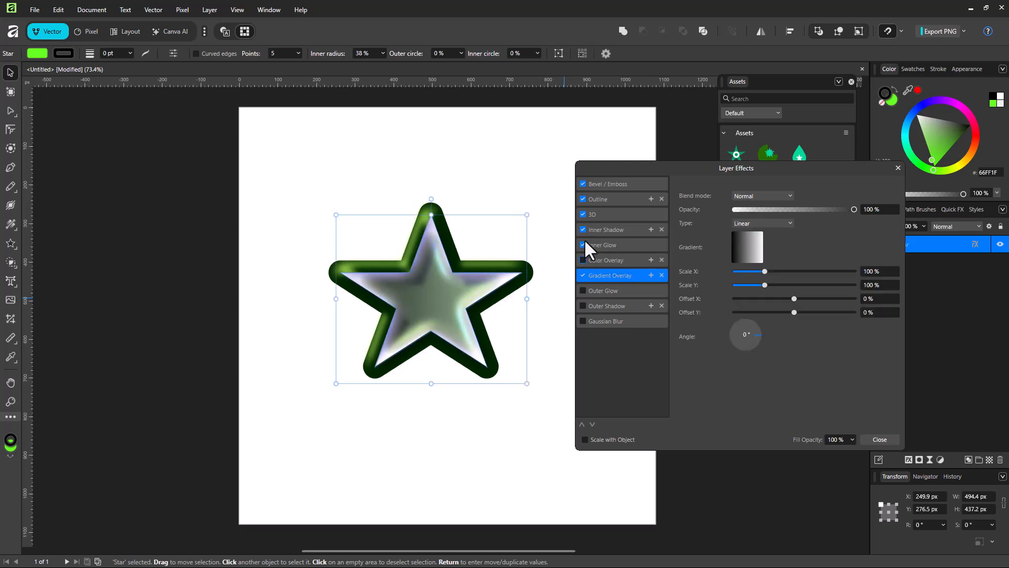
{"action": "left_click", "coordinate": [583, 245]}
{"action": "left_click", "coordinate": [582, 230]}
{"action": "left_click", "coordinate": [583, 214]}
{"action": "left_click", "coordinate": [582, 198]}
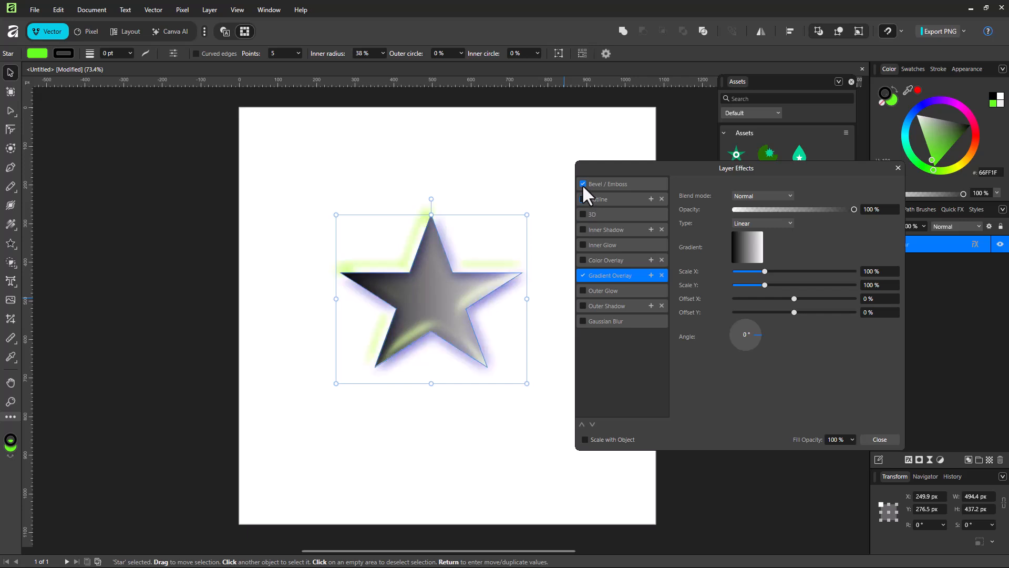
{"action": "left_click", "coordinate": [583, 184]}
Set the Gradient Overlay's Scale X to 159%, Offset X to -13% and Offset Y to 26%
{"action": "left_click_drag", "start_coordinate": [765, 271], "coordinate": [781, 271]}
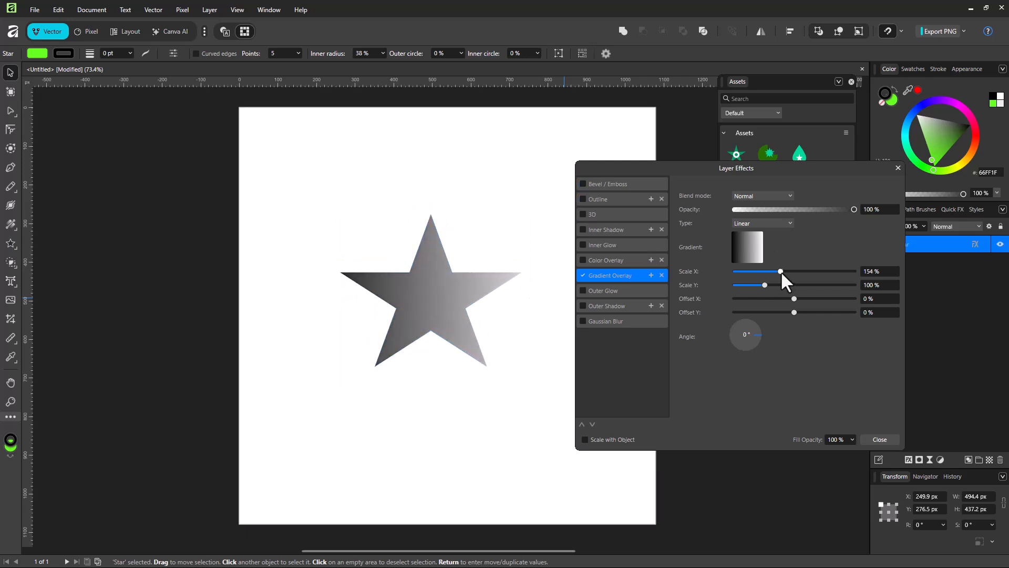
{"action": "left_click", "coordinate": [754, 253]}
{"action": "left_click", "coordinate": [719, 283]}
{"action": "left_click_drag", "start_coordinate": [695, 289], "coordinate": [802, 312]}
{"action": "left_click", "coordinate": [800, 235]}
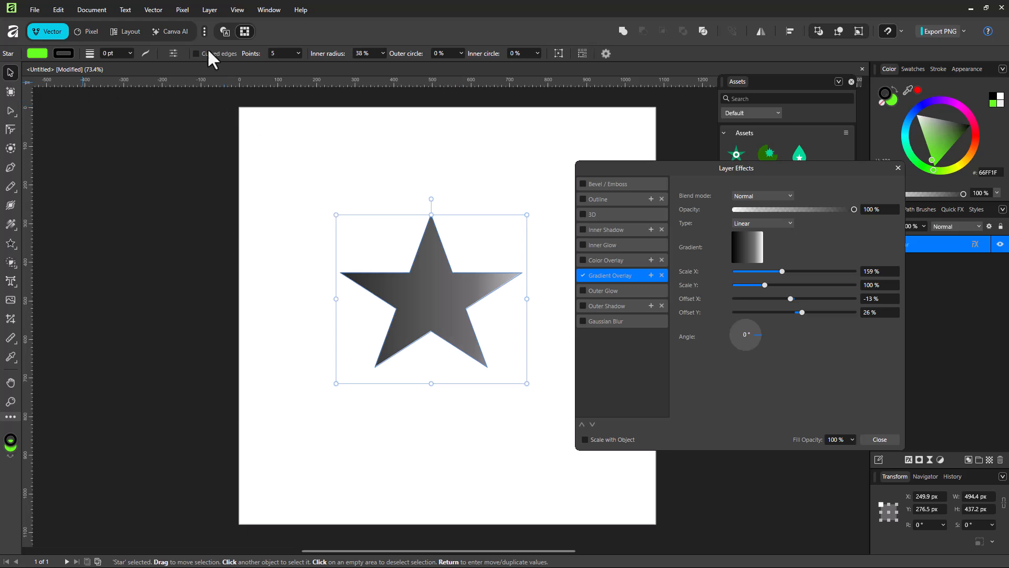
Try the Elliptical and Radial gradient types on the Gradient Overlay and restore the Linear type
{"action": "left_click", "coordinate": [768, 222]}
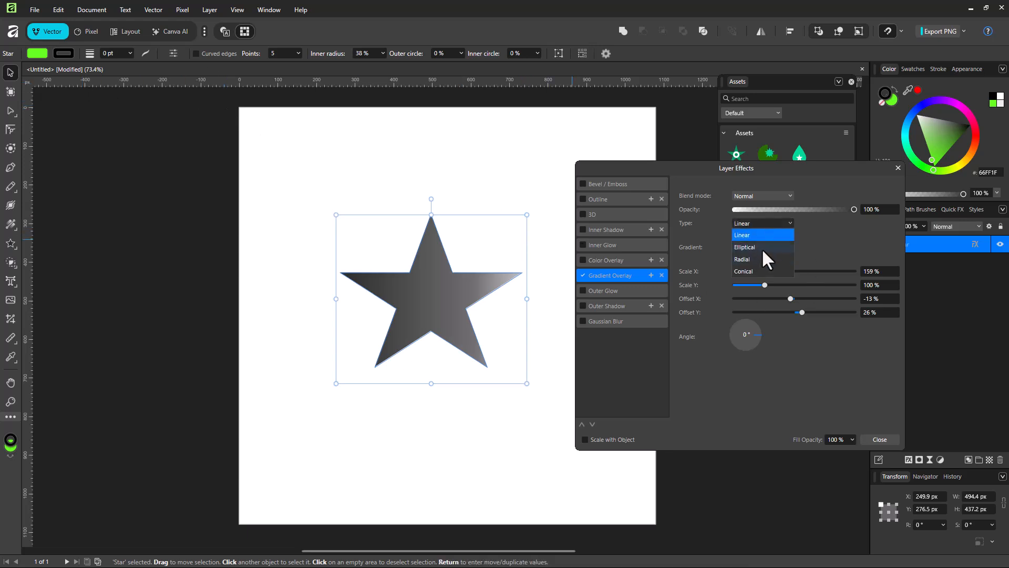
{"action": "left_click", "coordinate": [761, 248]}
{"action": "left_click", "coordinate": [755, 222]}
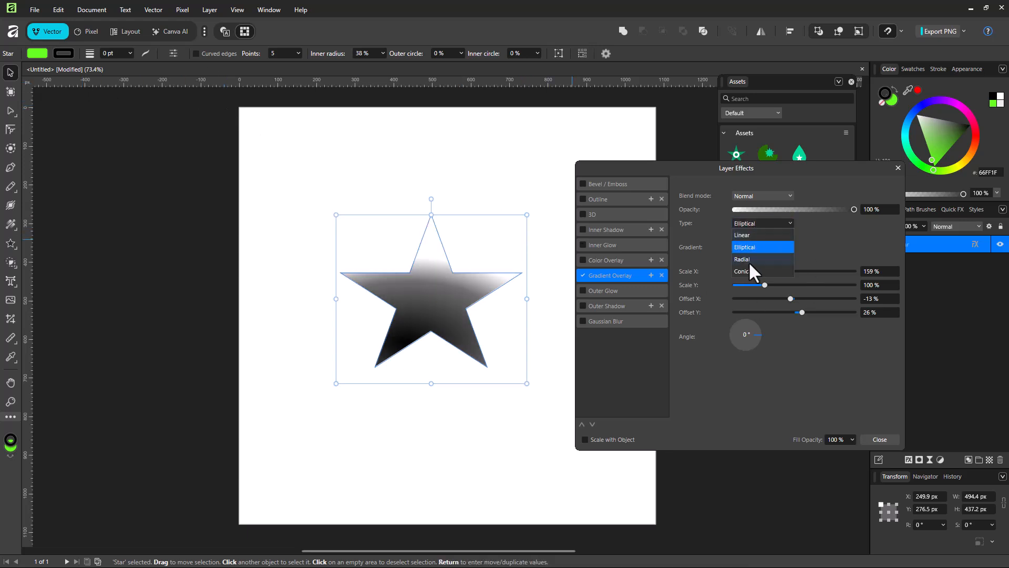
{"action": "left_click", "coordinate": [748, 260]}
{"action": "left_click", "coordinate": [762, 221]}
{"action": "left_click", "coordinate": [759, 234]}
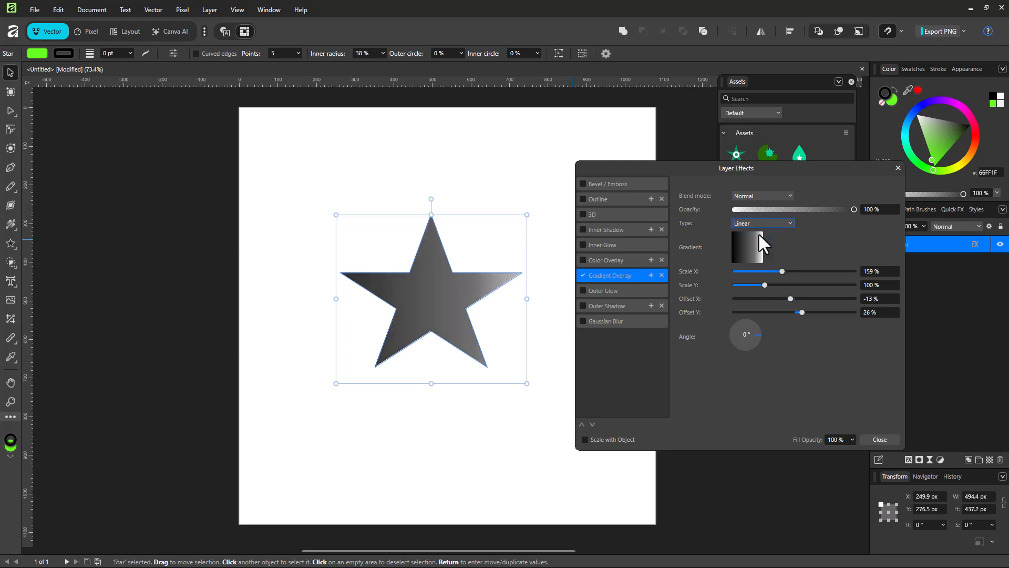
Enable the Outer Glow effect on the star and set its color to dark green
{"action": "left_click", "coordinate": [599, 290]}
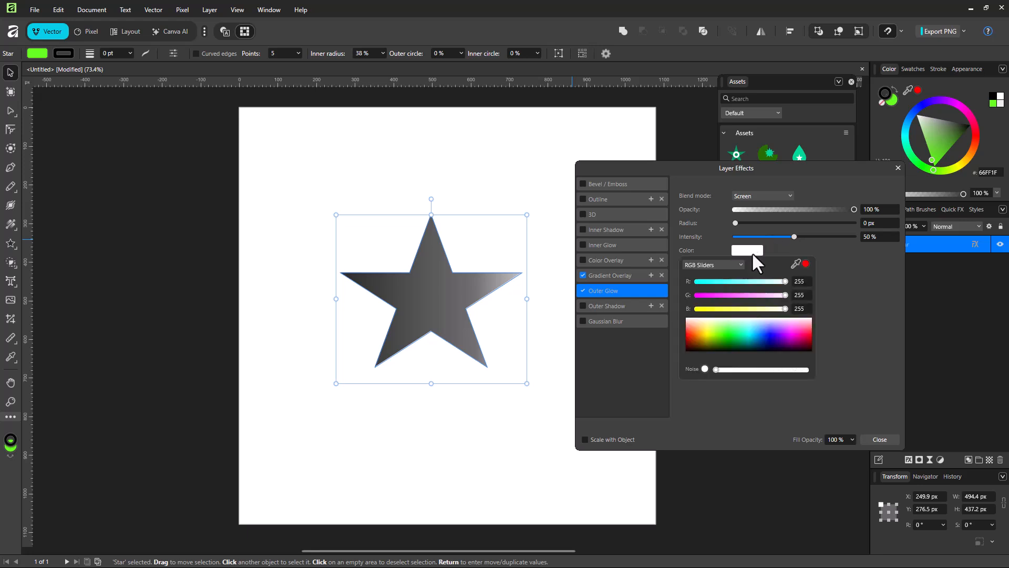
{"action": "left_click", "coordinate": [748, 251]}
{"action": "left_click_drag", "start_coordinate": [721, 326], "coordinate": [725, 342]}
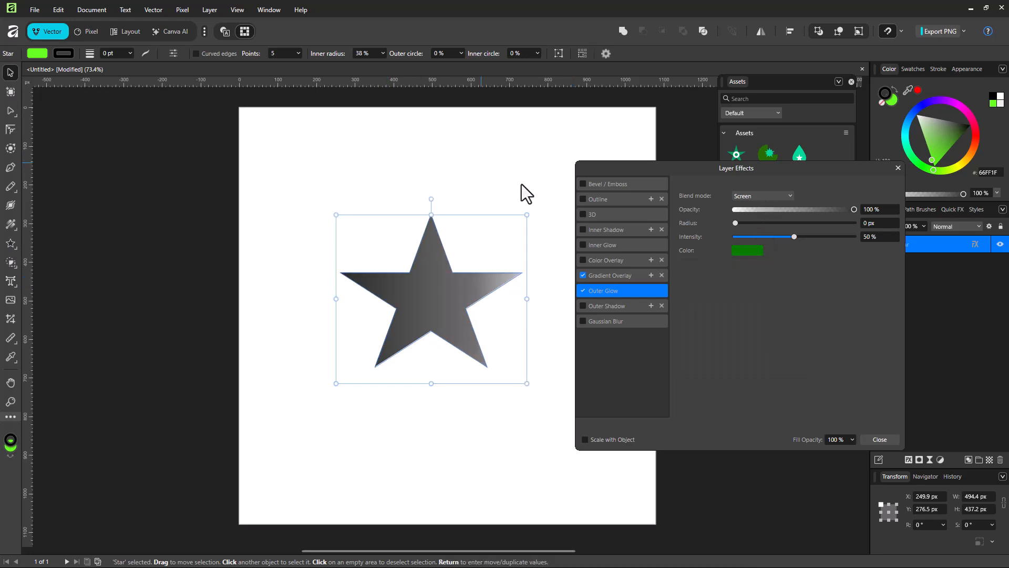
Try the Overlay blend mode on the Outer Glow and set the blend mode to Difference
{"action": "left_click", "coordinate": [778, 196]}
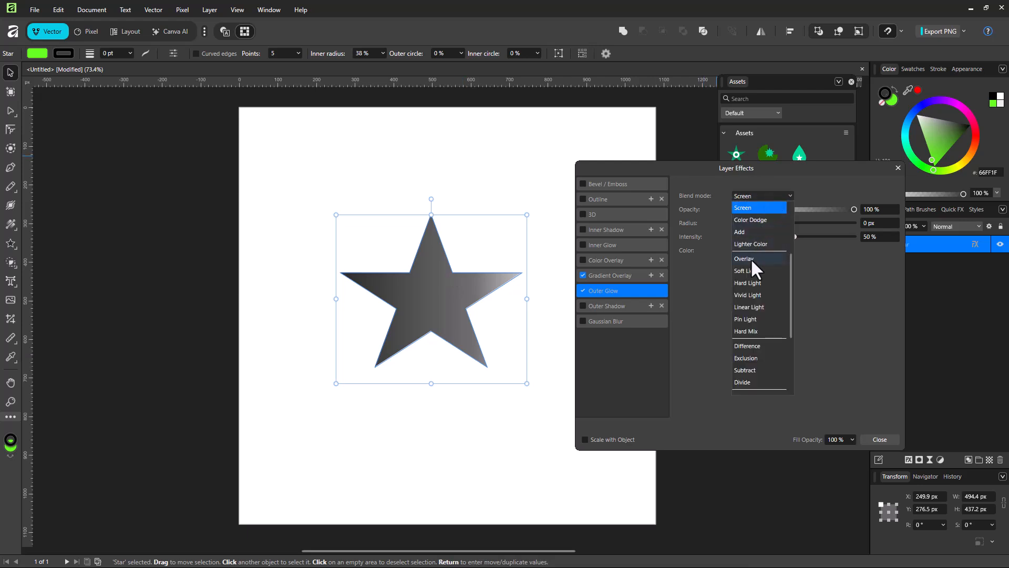
{"action": "left_click", "coordinate": [752, 256]}
{"action": "left_click", "coordinate": [758, 199]}
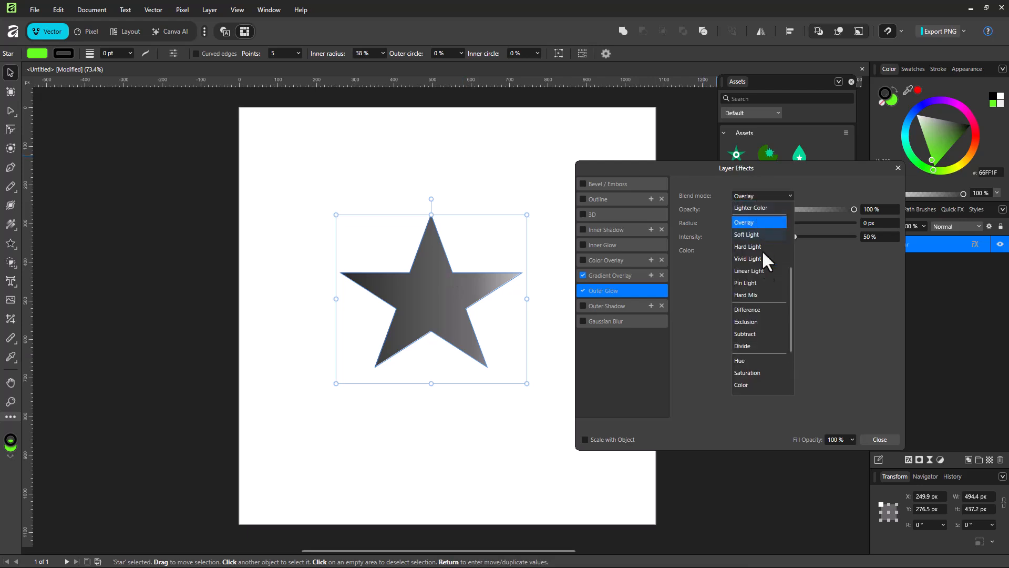
{"action": "scroll", "coordinate": [758, 305], "scroll_direction": "up", "scroll_amount": 2}
{"action": "scroll", "coordinate": [762, 298], "scroll_direction": "down", "scroll_amount": 2}
{"action": "left_click", "coordinate": [768, 313]}
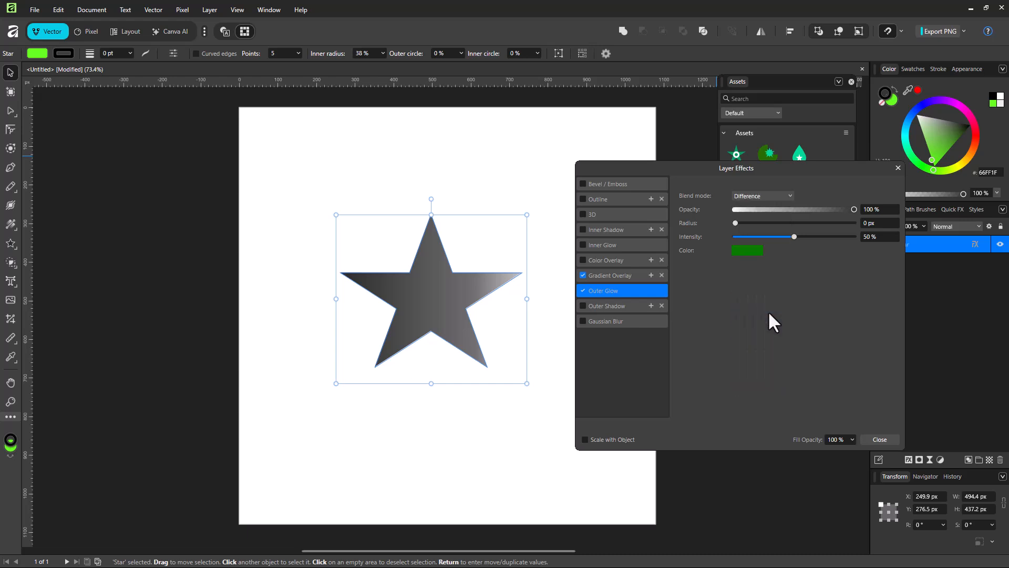
{"action": "left_click", "coordinate": [755, 201]}
Set the Outer Glow's opacity to 56% and its radius to 76.7 px
{"action": "left_click", "coordinate": [844, 209]}
{"action": "left_click_drag", "start_coordinate": [853, 212], "coordinate": [854, 214]}
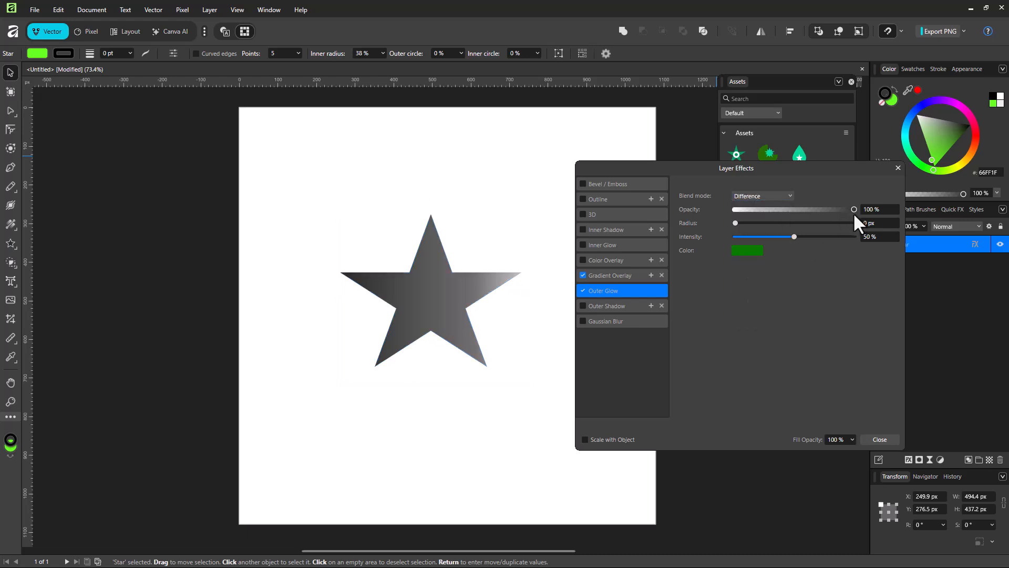
{"action": "left_click_drag", "start_coordinate": [739, 223], "coordinate": [847, 223]}
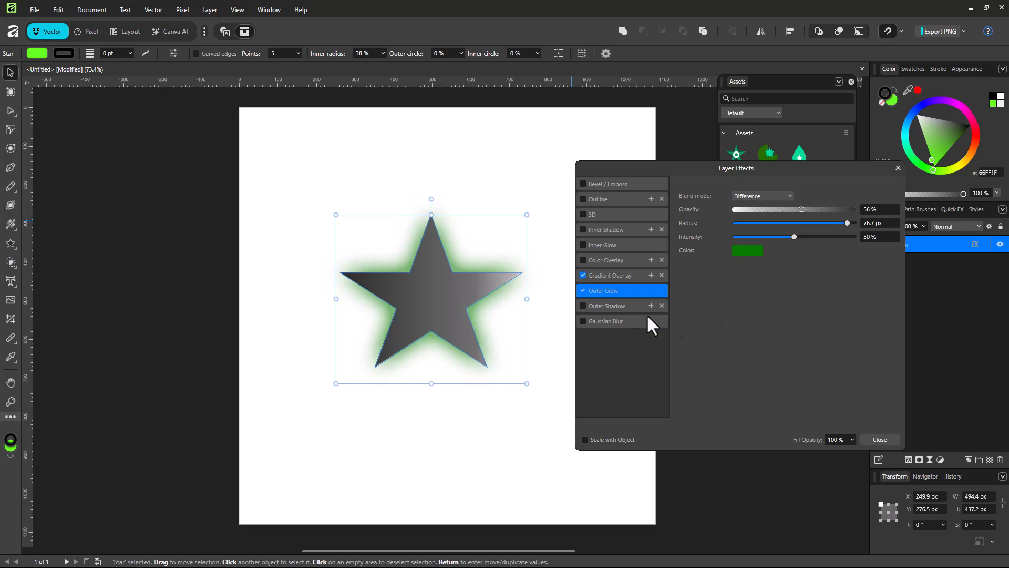
Enable Outer Shadow with a 7.9 px radius and turn off Gradient Overlay and Outer Glow
{"action": "left_click", "coordinate": [603, 306]}
{"action": "left_click_drag", "start_coordinate": [751, 223], "coordinate": [780, 223]}
{"action": "left_click", "coordinate": [583, 275]}
{"action": "left_click", "coordinate": [583, 291]}
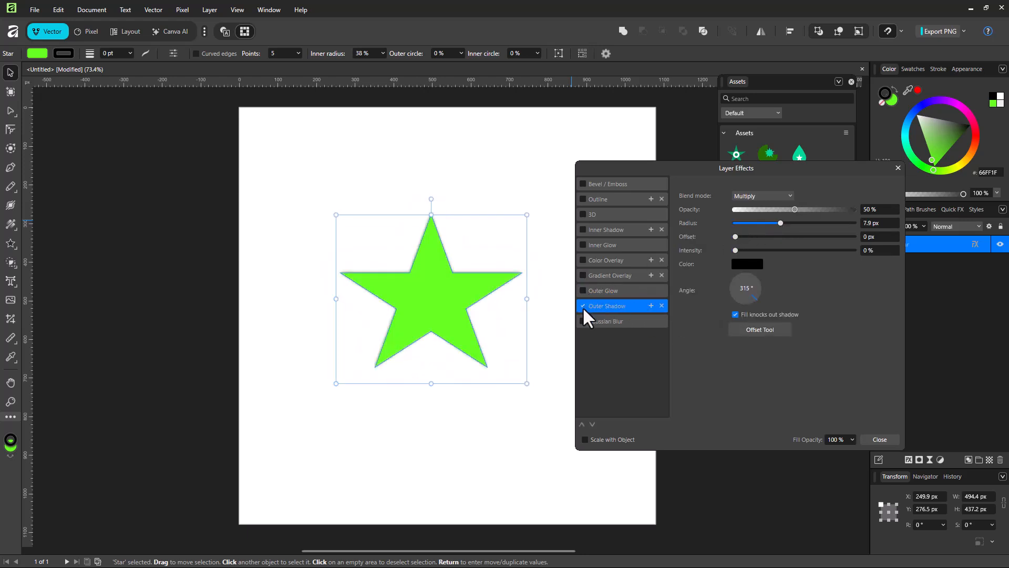
Give the Outer Shadow a dark teal color, 76% opacity, 23.6 px radius, 36.7 px offset and 26% intensity
{"action": "left_click_drag", "start_coordinate": [737, 237], "coordinate": [766, 251]}
{"action": "left_click", "coordinate": [752, 266]}
{"action": "left_click_drag", "start_coordinate": [732, 349], "coordinate": [752, 360]}
{"action": "left_click", "coordinate": [784, 222]}
{"action": "left_click_drag", "start_coordinate": [782, 222], "coordinate": [826, 214]}
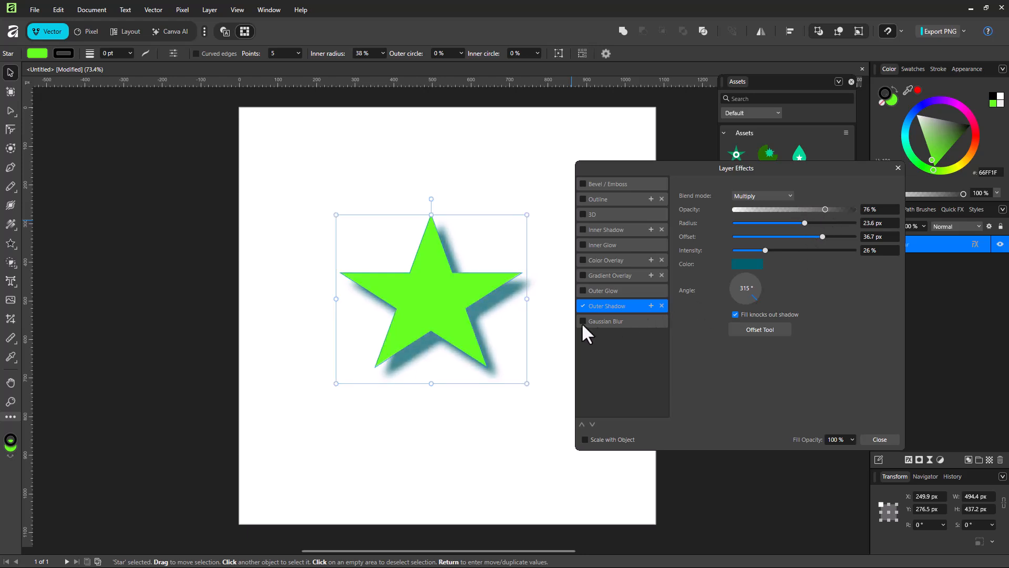
Enable Gaussian Blur, try Preserve alpha, and set the blur radius to 15.8 px with Preserve alpha off
{"action": "left_click", "coordinate": [607, 321]}
{"action": "left_click_drag", "start_coordinate": [736, 196], "coordinate": [788, 205]}
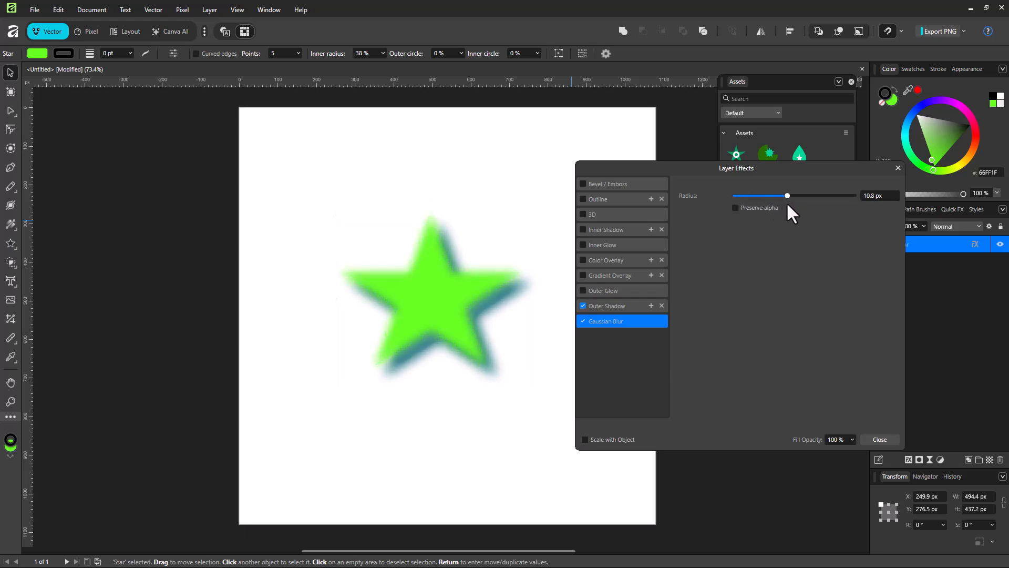
{"action": "left_click", "coordinate": [735, 207]}
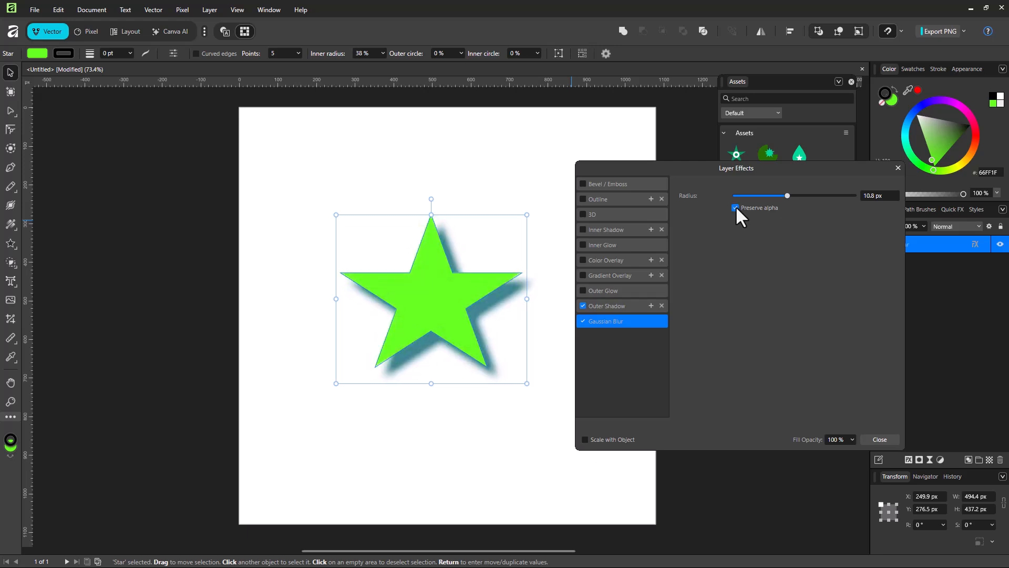
{"action": "left_click_drag", "start_coordinate": [783, 196], "coordinate": [791, 197]}
{"action": "left_click", "coordinate": [735, 208]}
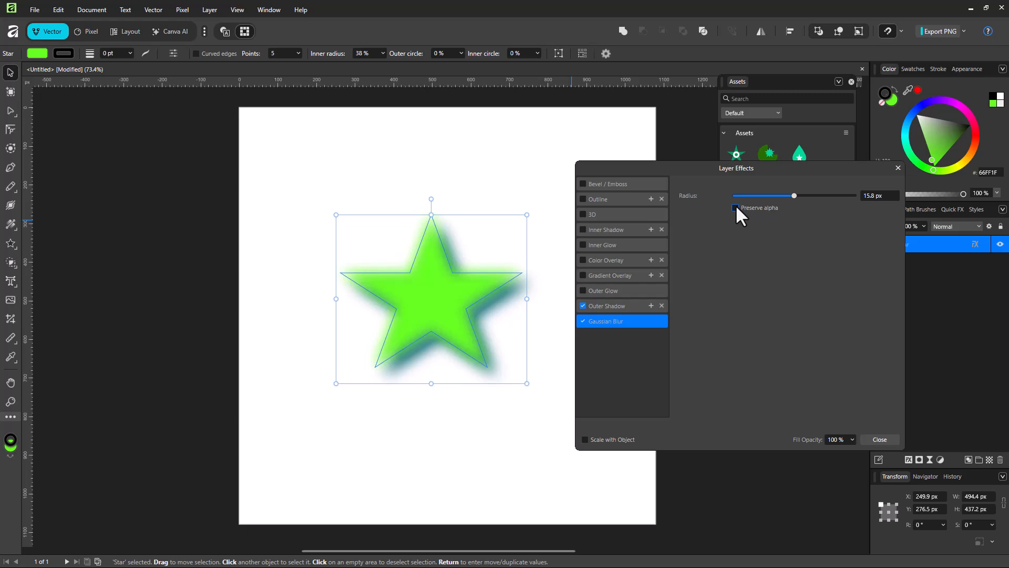
Turn on Scale with Object and resize the star to about 623.8 × 570.6 px at X 247.2 px, Y 283.3 px
{"action": "mouse_move", "coordinate": [419, 298]}
{"action": "left_mouse_down"}
{"action": "mouse_move", "coordinate": [380, 219]}
{"action": "mouse_move", "coordinate": [443, 314]}
{"action": "mouse_move", "coordinate": [438, 305]}
{"action": "left_mouse_up"}
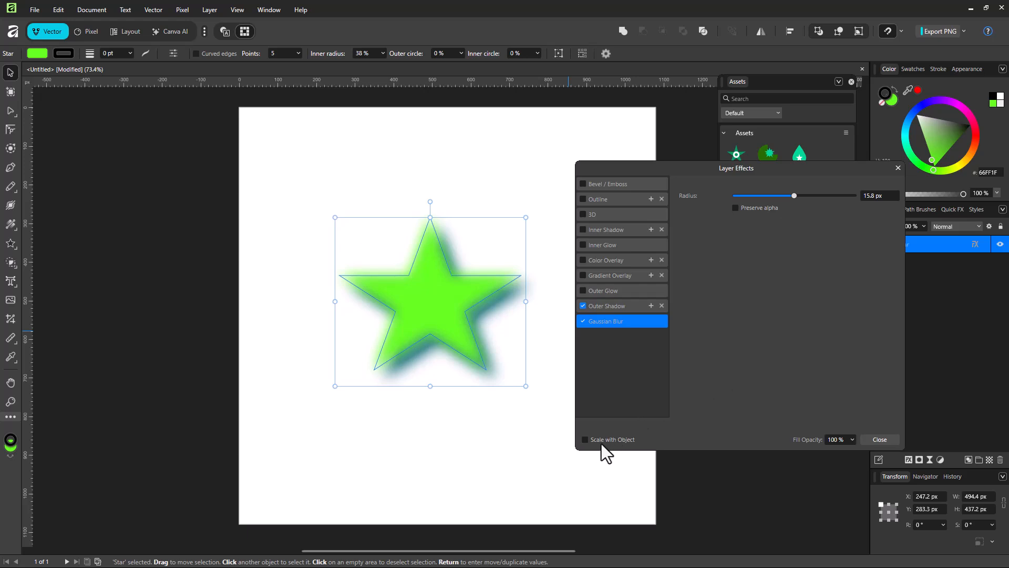
{"action": "left_click_drag", "start_coordinate": [526, 386], "coordinate": [431, 312]}
{"action": "left_click", "coordinate": [585, 439]}
{"action": "left_click_drag", "start_coordinate": [491, 355], "coordinate": [575, 437]}
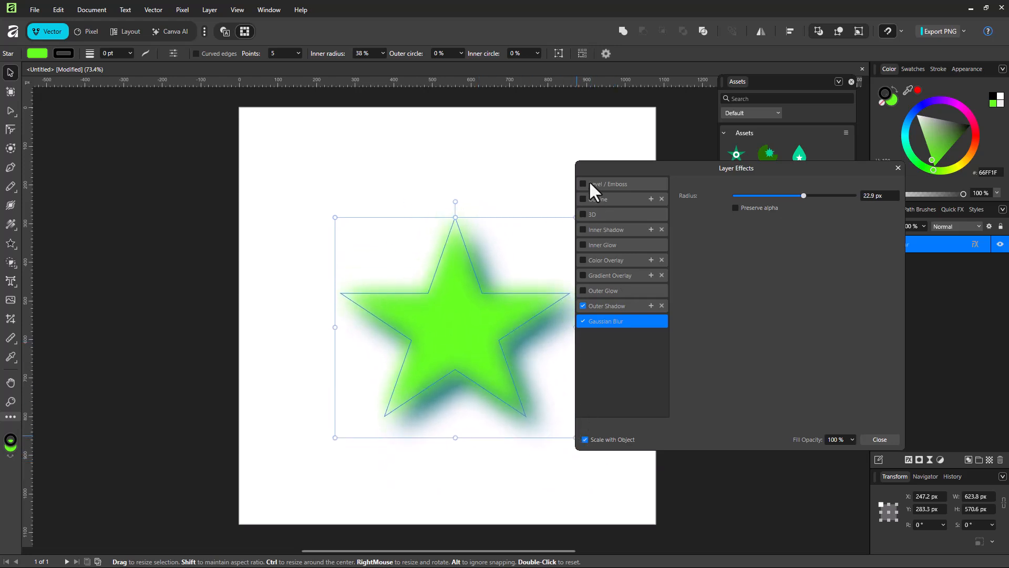
Lower the star's fill opacity to 89% in the layer effects
{"action": "left_click", "coordinate": [852, 440]}
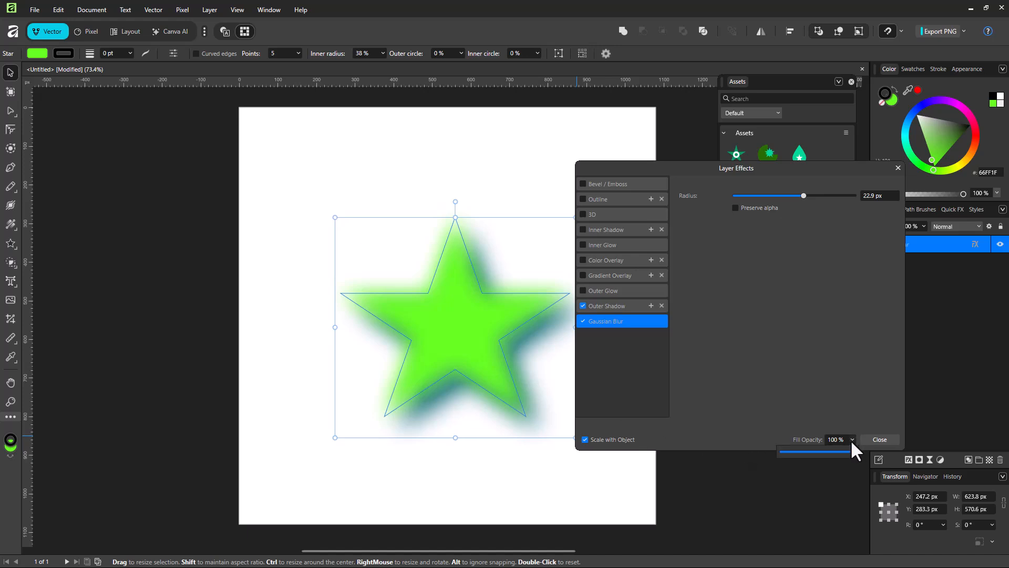
{"action": "mouse_move", "coordinate": [837, 452]}
{"action": "left_mouse_down"}
{"action": "mouse_move", "coordinate": [803, 452]}
{"action": "mouse_move", "coordinate": [858, 452]}
{"action": "mouse_move", "coordinate": [784, 451]}
{"action": "mouse_move", "coordinate": [847, 455]}
{"action": "left_mouse_up"}
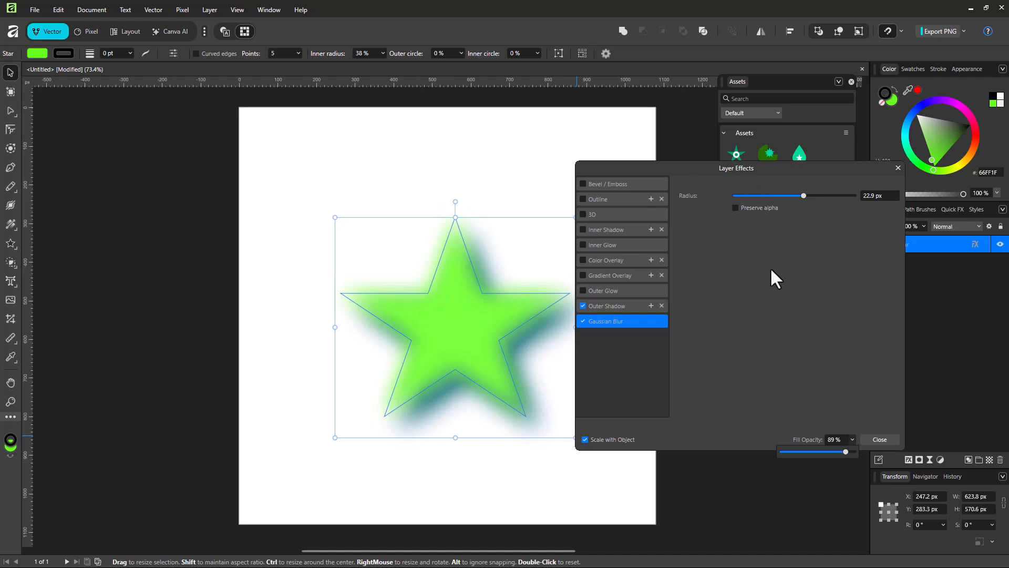
Enable Outline, 3D, Inner Shadow, Inner Glow, Color Overlay and Gradient Overlay together, and turn off Gaussian Blur
{"action": "left_click", "coordinate": [587, 184]}
{"action": "left_click", "coordinate": [583, 199]}
{"action": "left_click", "coordinate": [583, 321]}
{"action": "left_click", "coordinate": [583, 275]}
{"action": "left_click", "coordinate": [583, 260]}
{"action": "left_click", "coordinate": [583, 245]}
{"action": "left_click", "coordinate": [583, 230]}
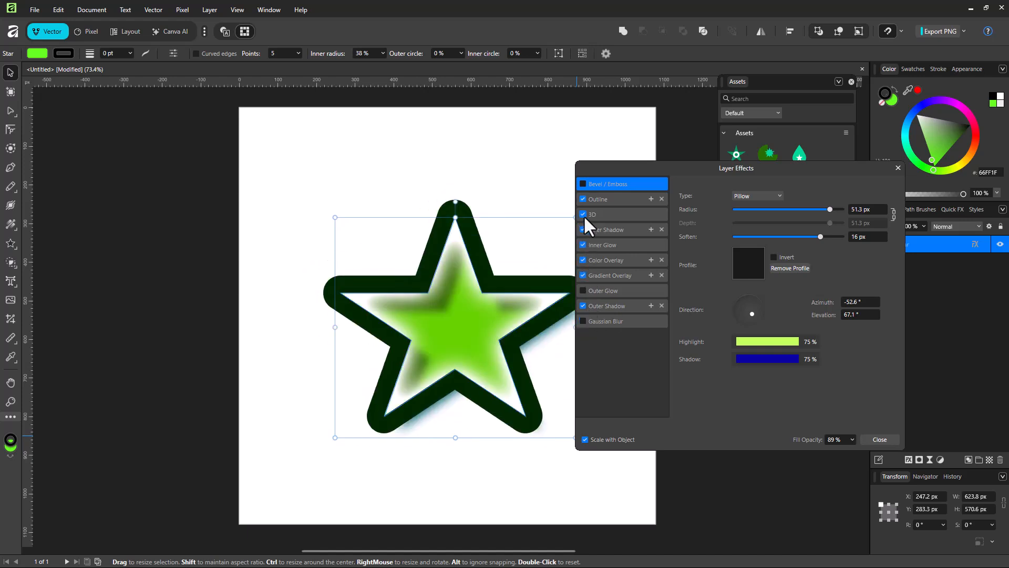
{"action": "left_click", "coordinate": [582, 214]}
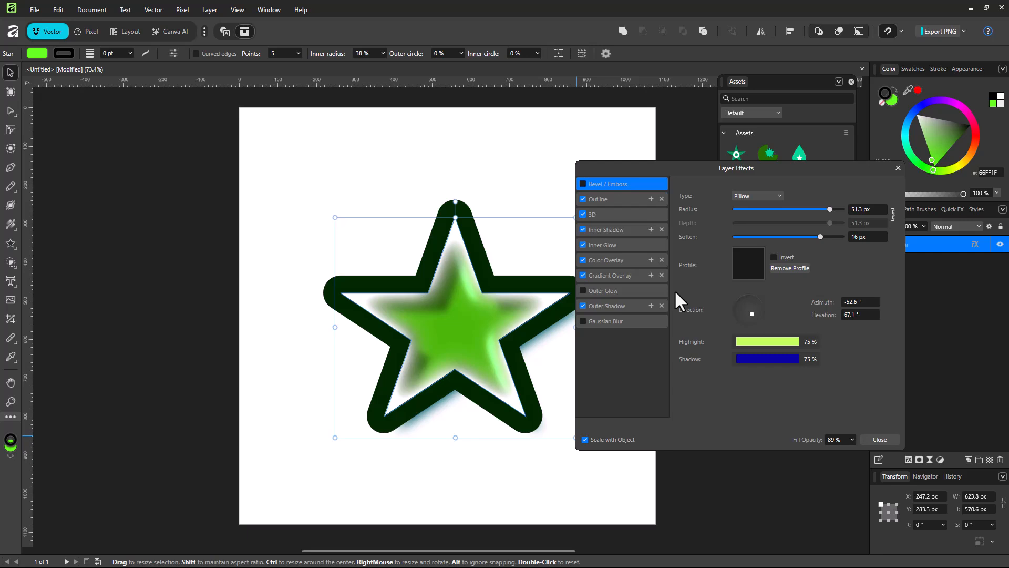